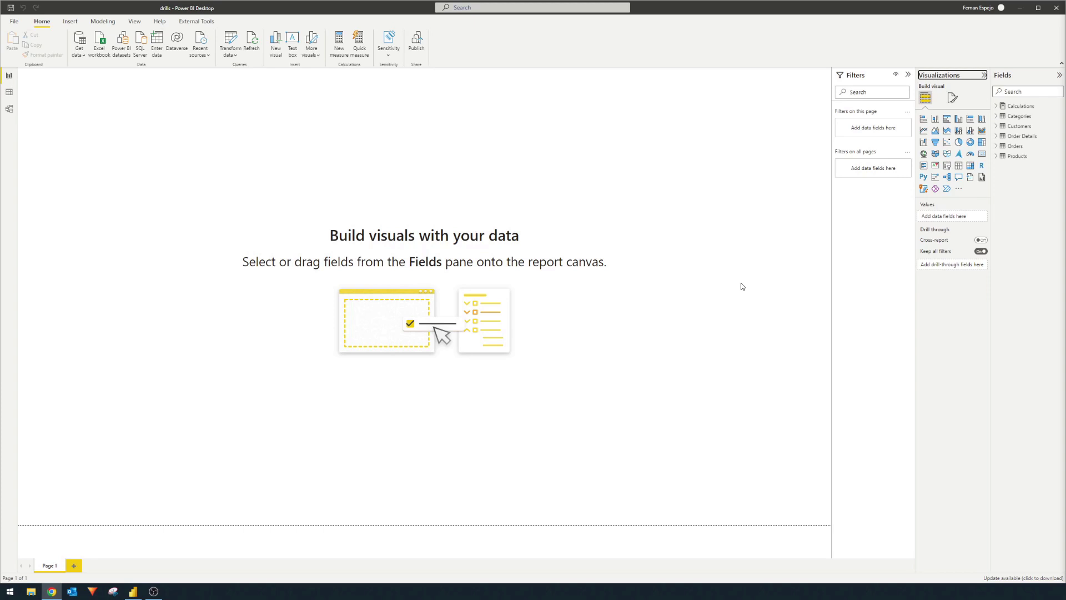
Step: Place a Total Sales chart in the page centre and make it a clustered bar chart
left_click(44, 140)
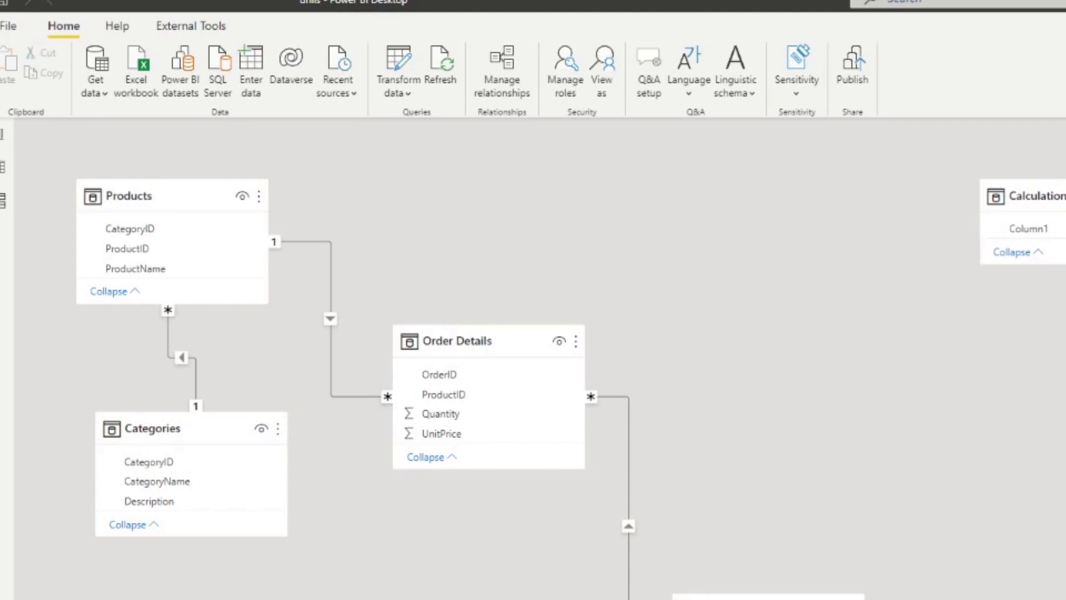
left_click(3, 134)
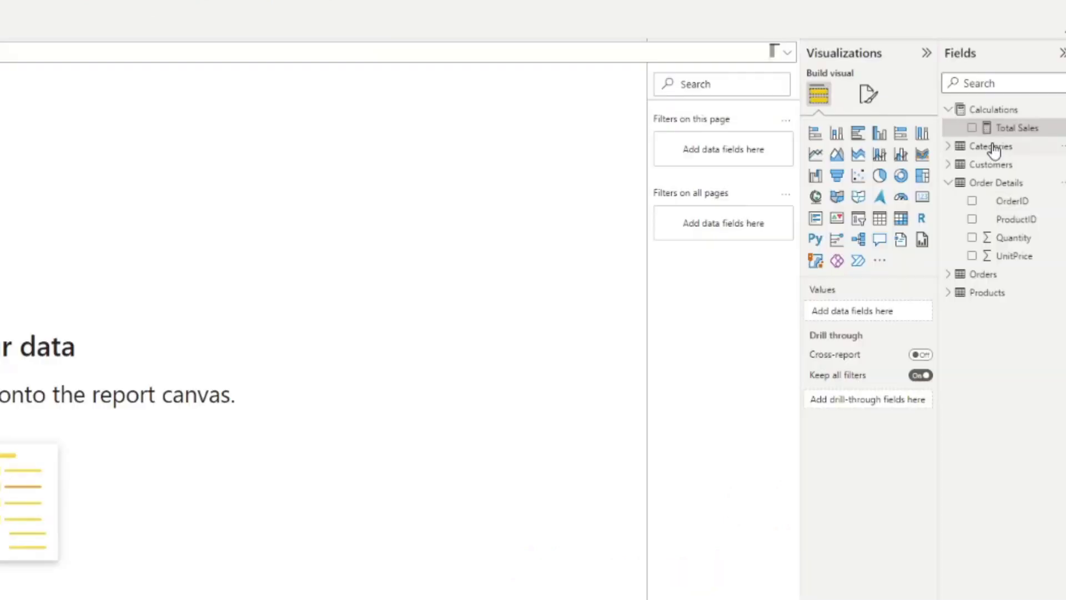
left_click_drag(1010, 127, 119, 295)
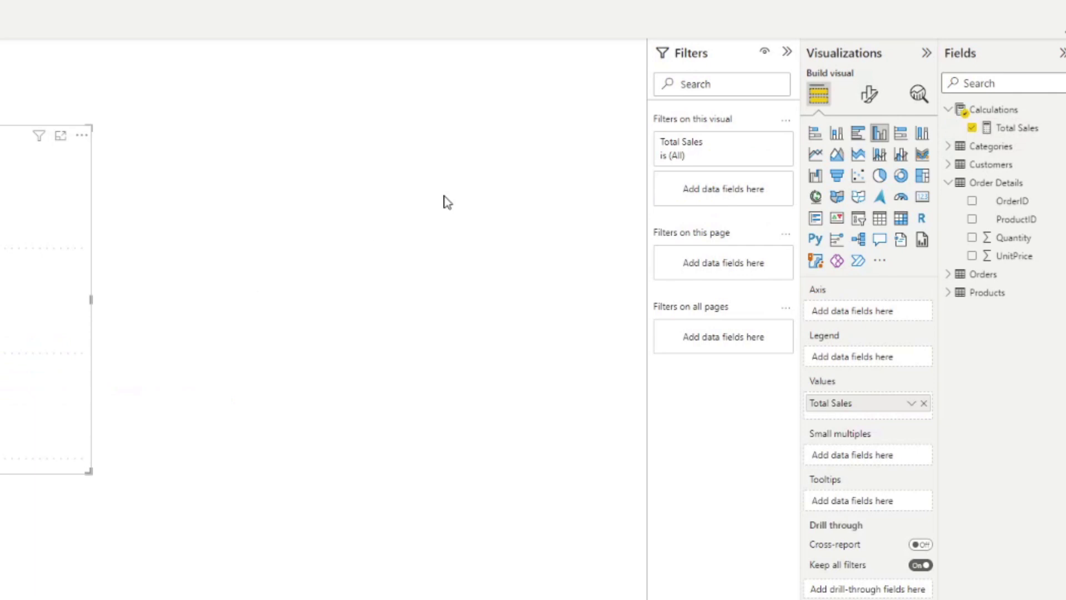
left_click_drag(64, 325, 508, 422)
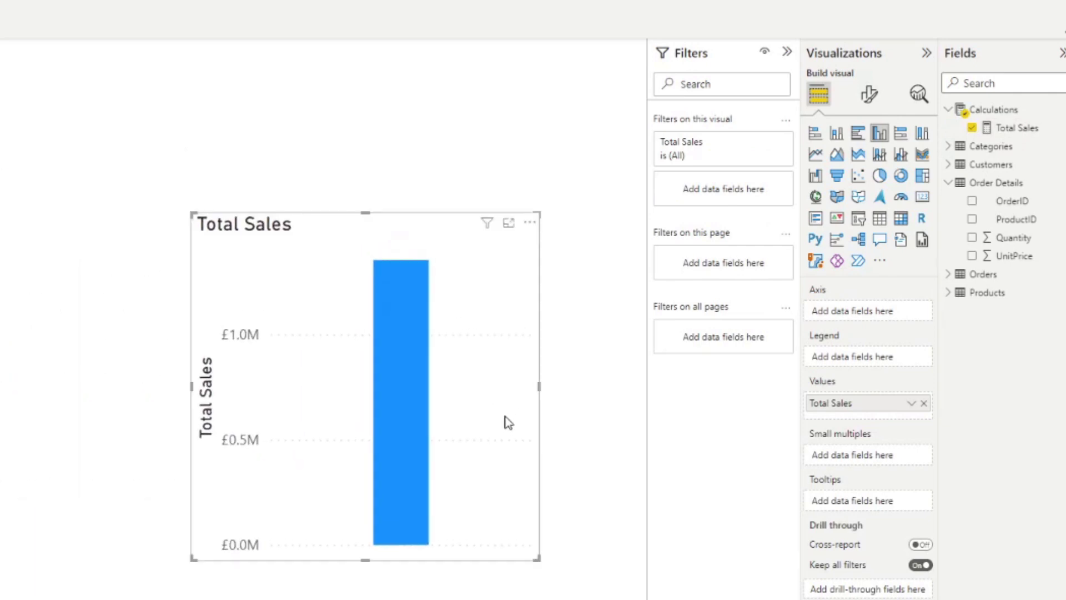
left_click(858, 133)
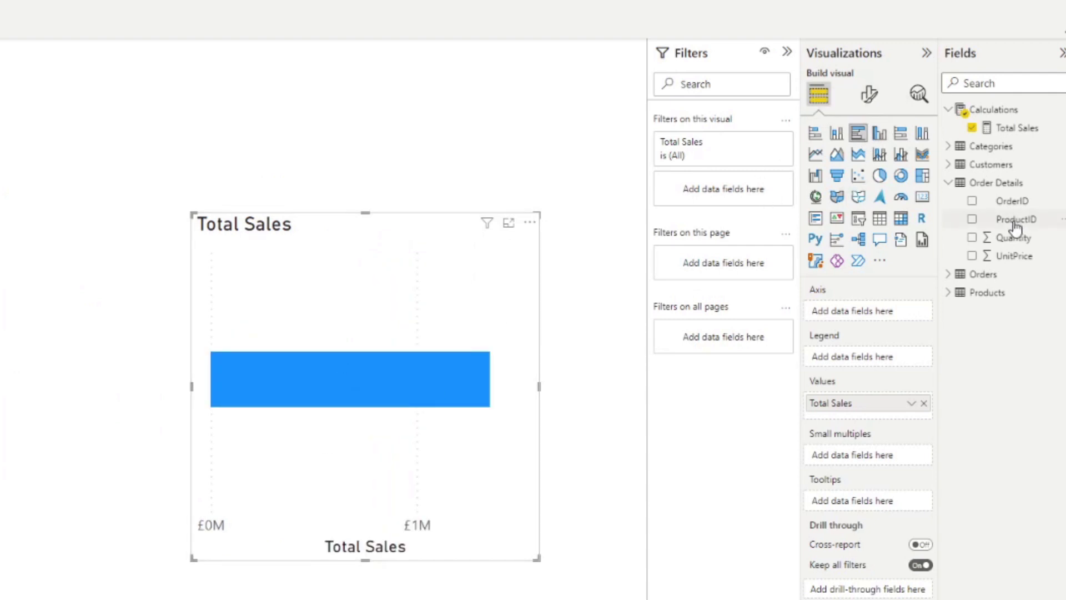
left_click(948, 164)
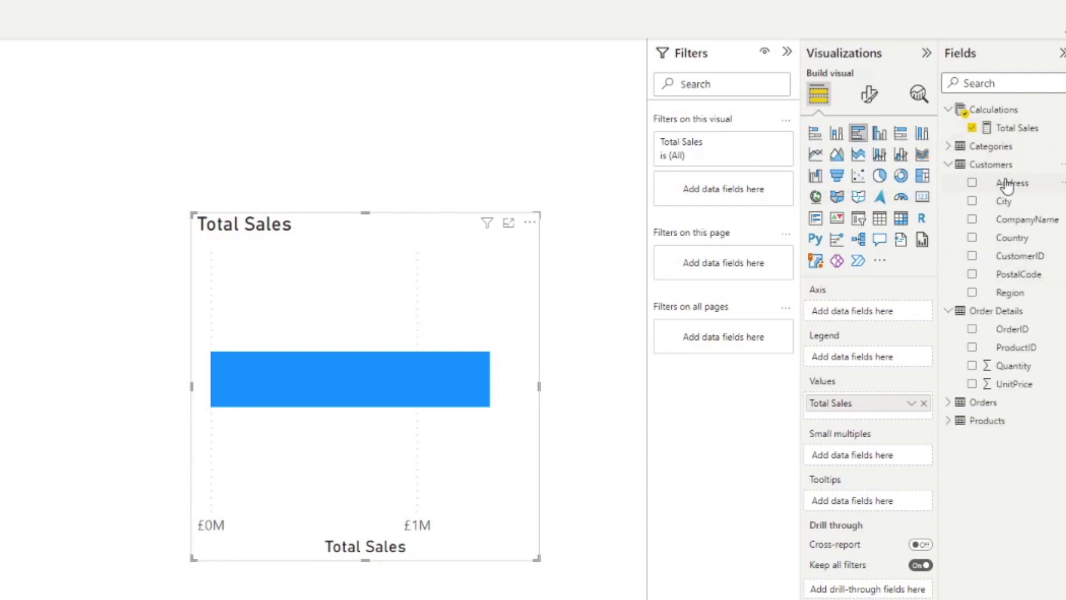
Step: Put Country then City on the bar chart's axis and expand the Orders OrderDate date hierarchy
left_click_drag(1016, 239, 821, 314)
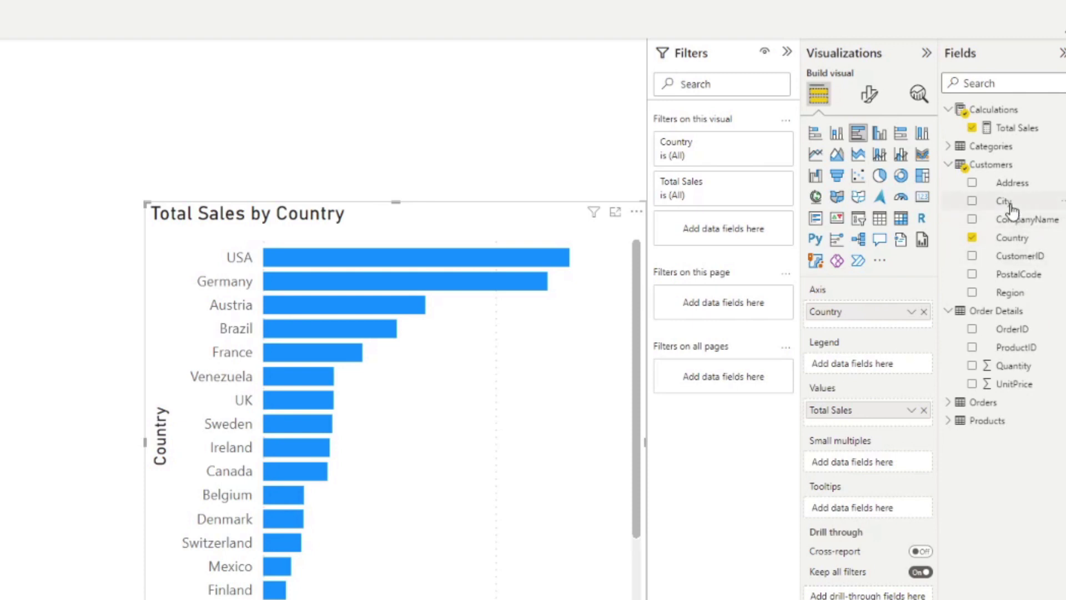
left_click_drag(1009, 206, 902, 322)
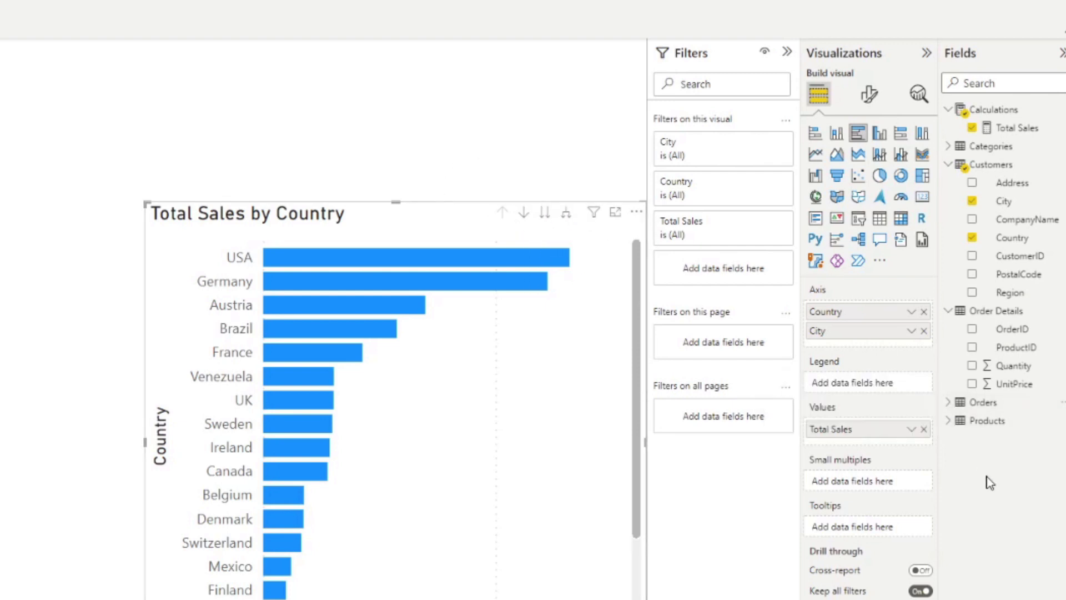
left_click(949, 404)
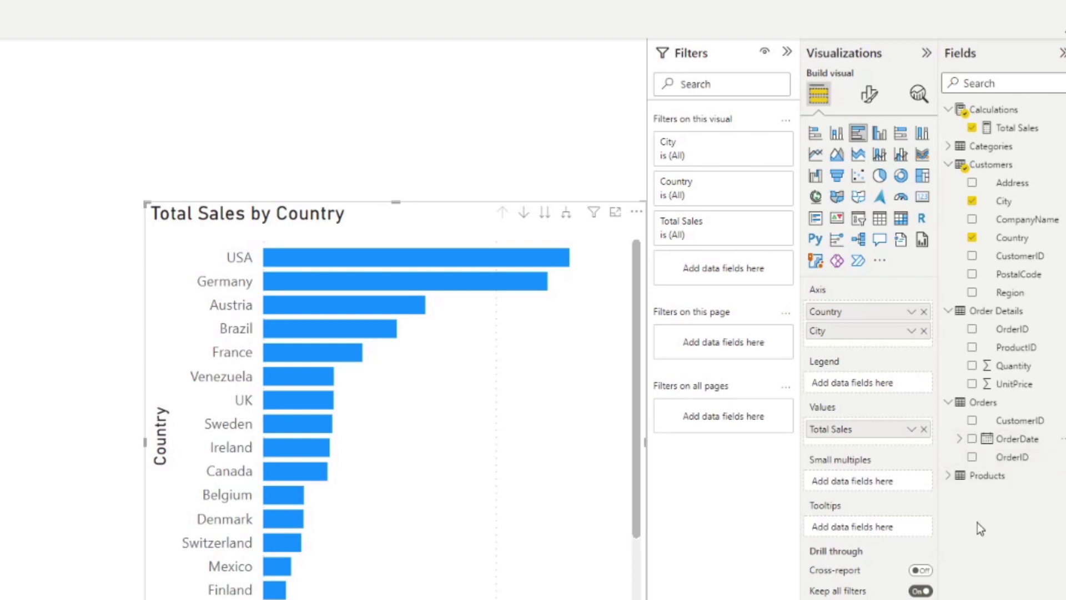
left_click(960, 439)
left_click(971, 457)
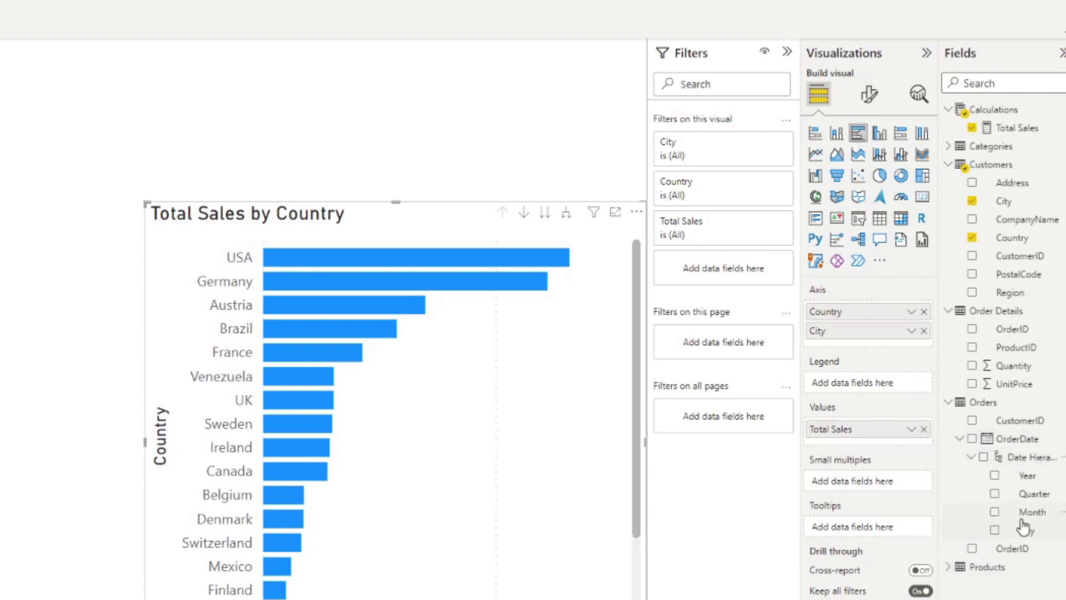
Step: Build a Total Sales by Year clustered column chart from the OrderDate hierarchy
left_click(1026, 448)
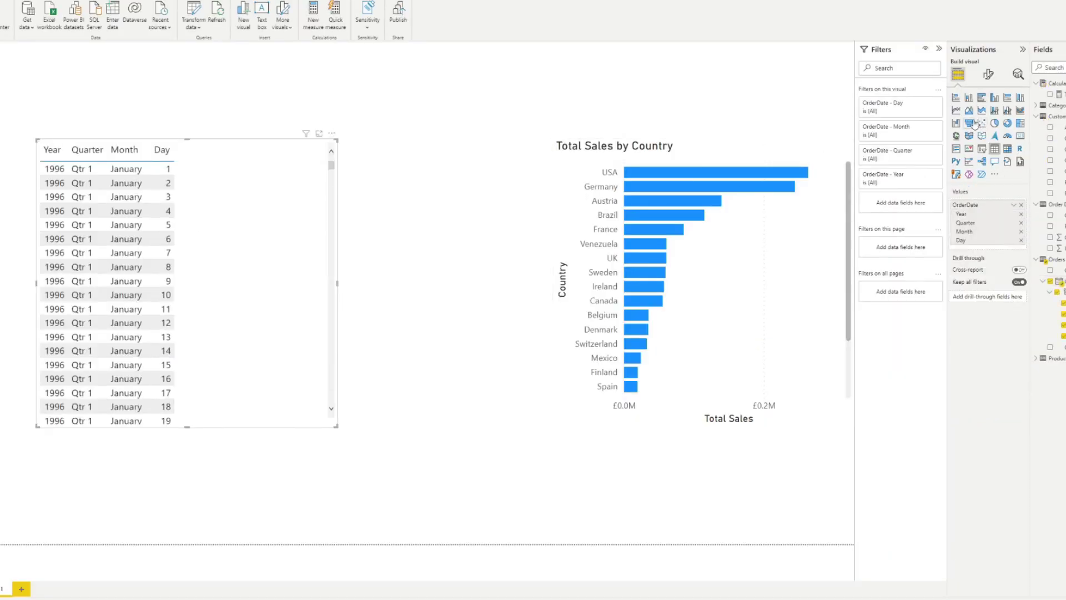
left_click(982, 98)
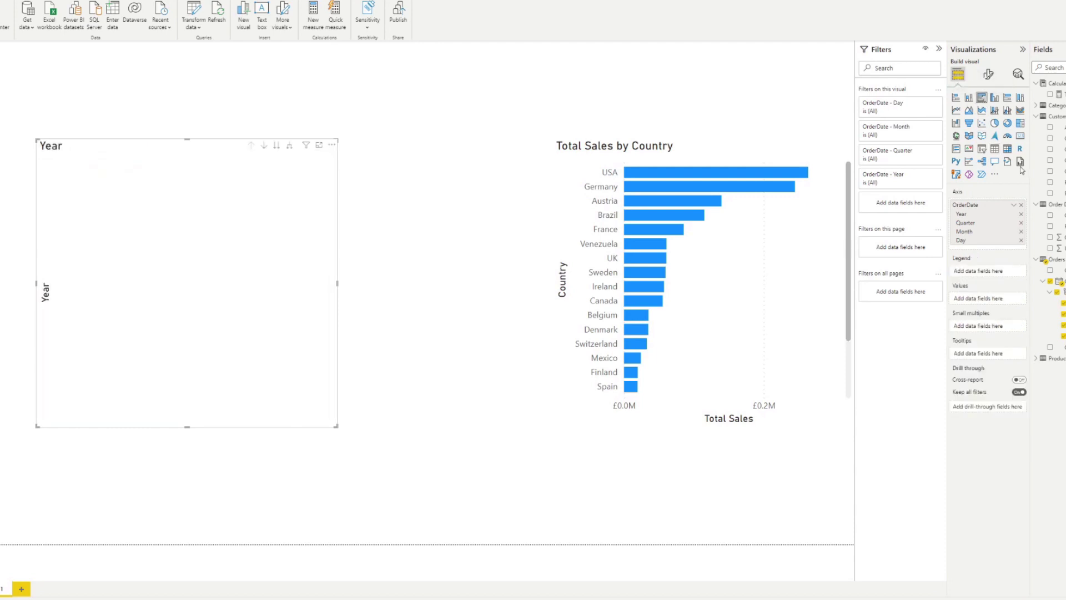
left_click_drag(1058, 94, 212, 307)
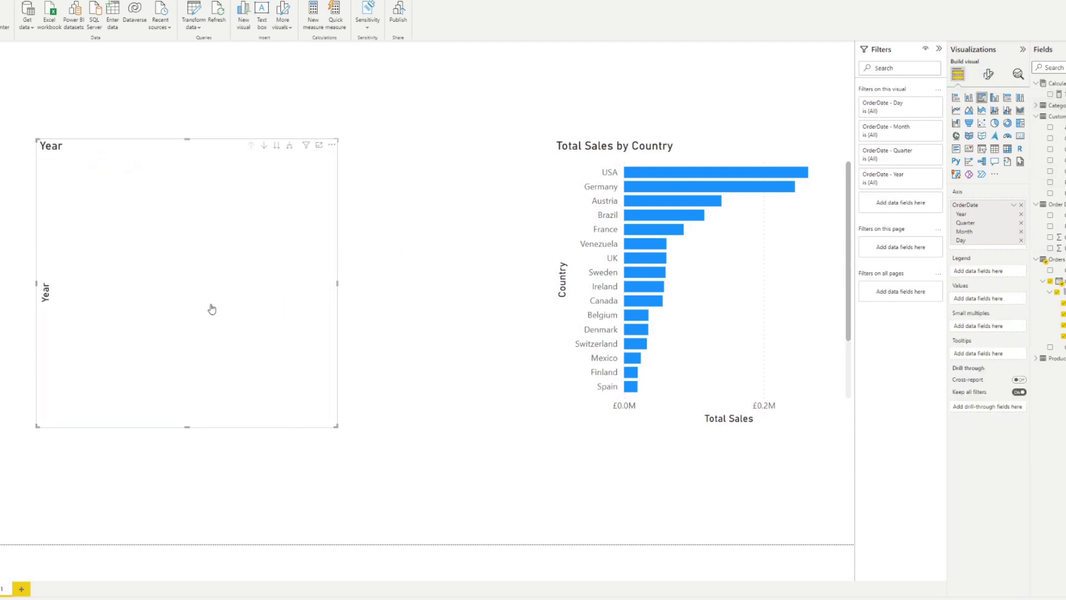
left_click(994, 99)
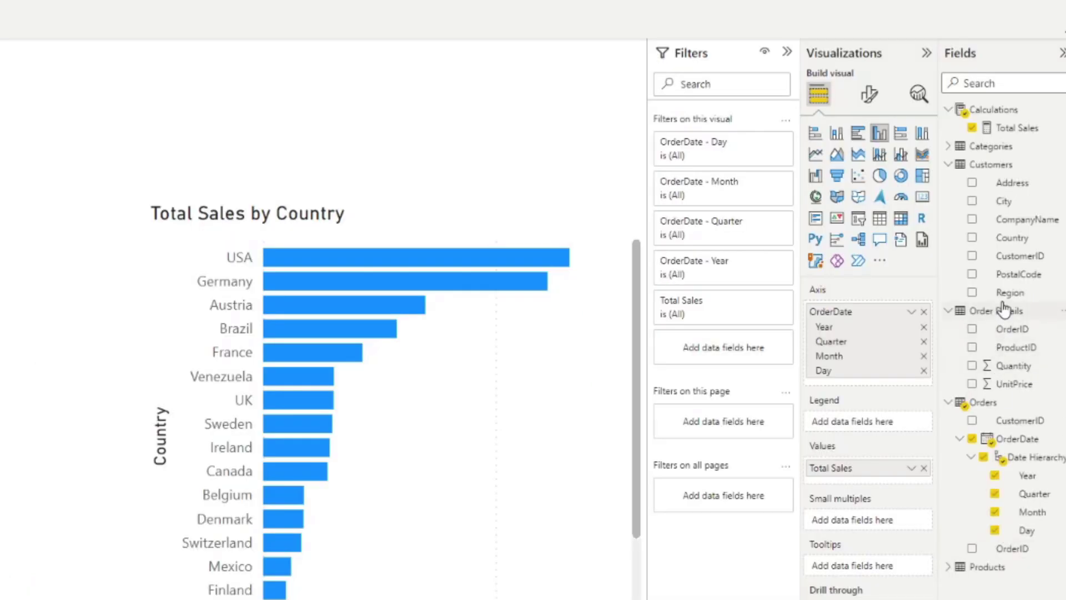
Step: Create a hierarchy from the Customers Region field and rename it Location
right_click(1011, 294)
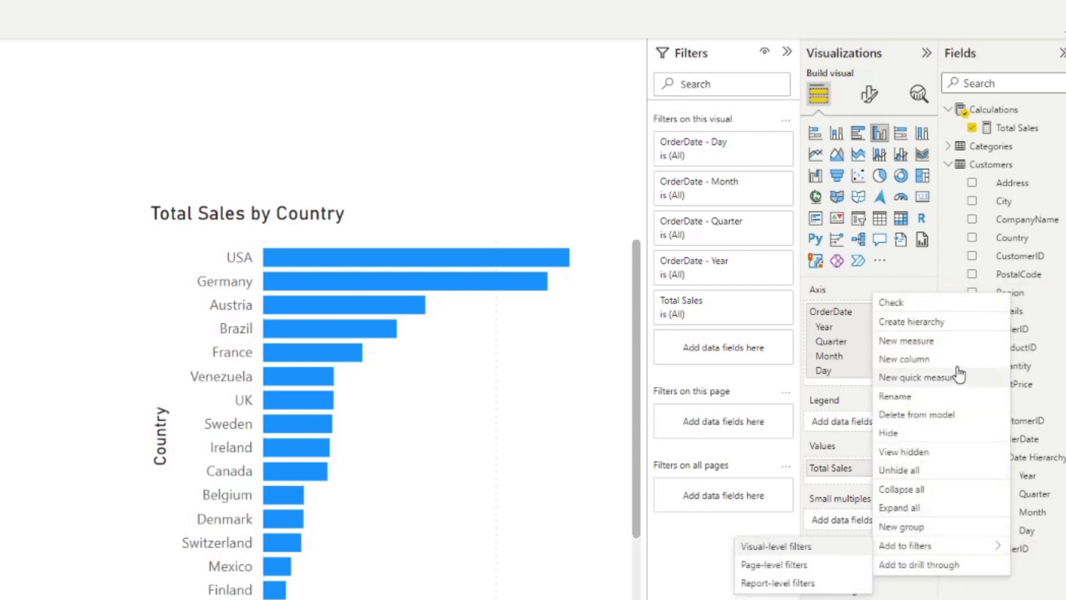
left_click(944, 323)
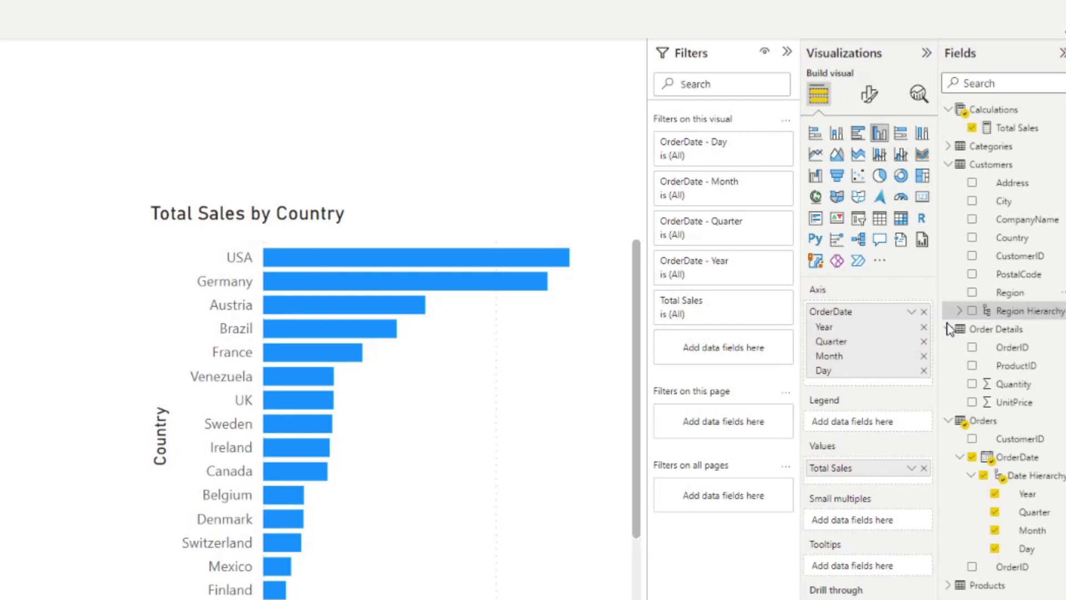
double_click(1025, 312)
type("Location")
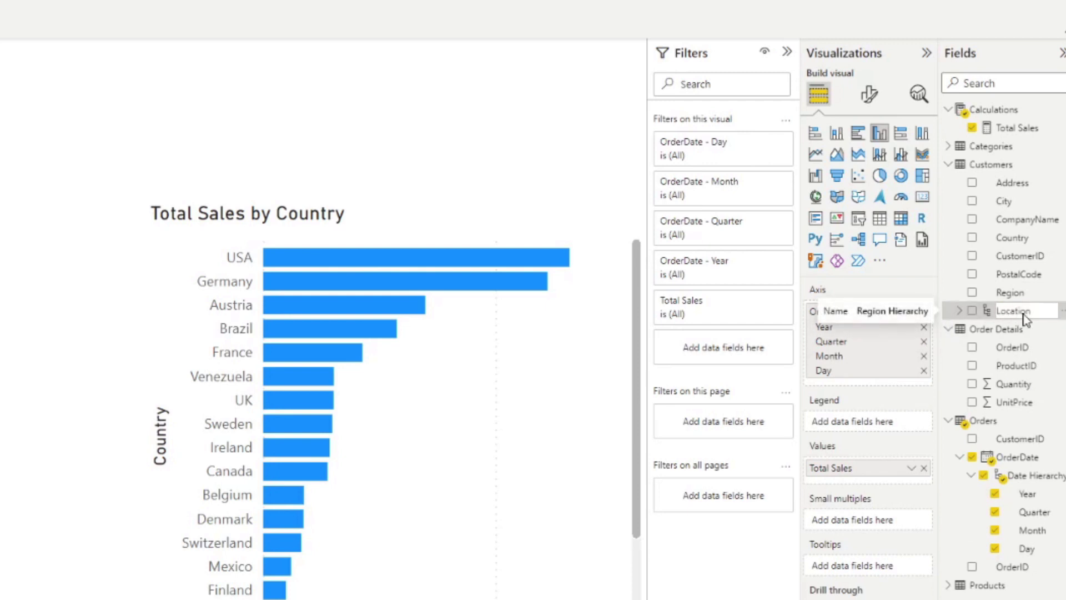
key("Return")
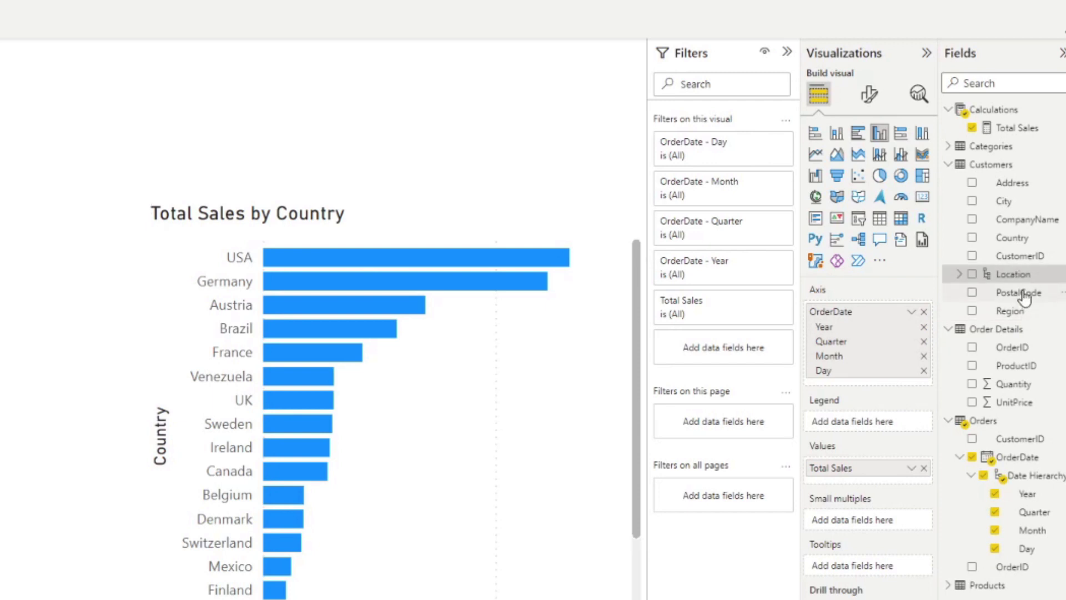
left_click(958, 274)
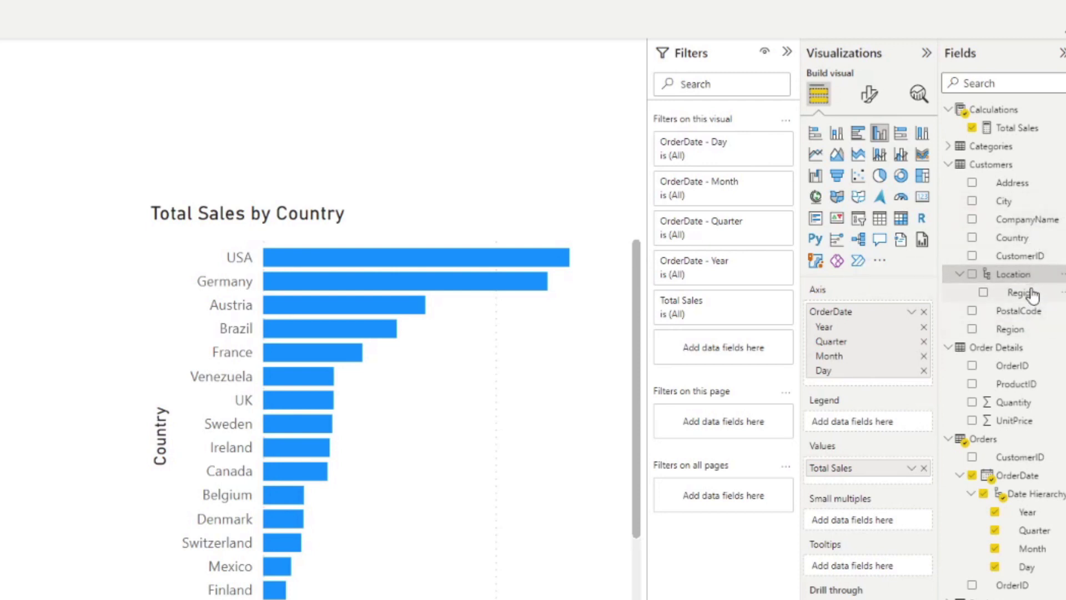
Step: Add Country and City to the Location hierarchy and delete its Region level
right_click(1062, 237)
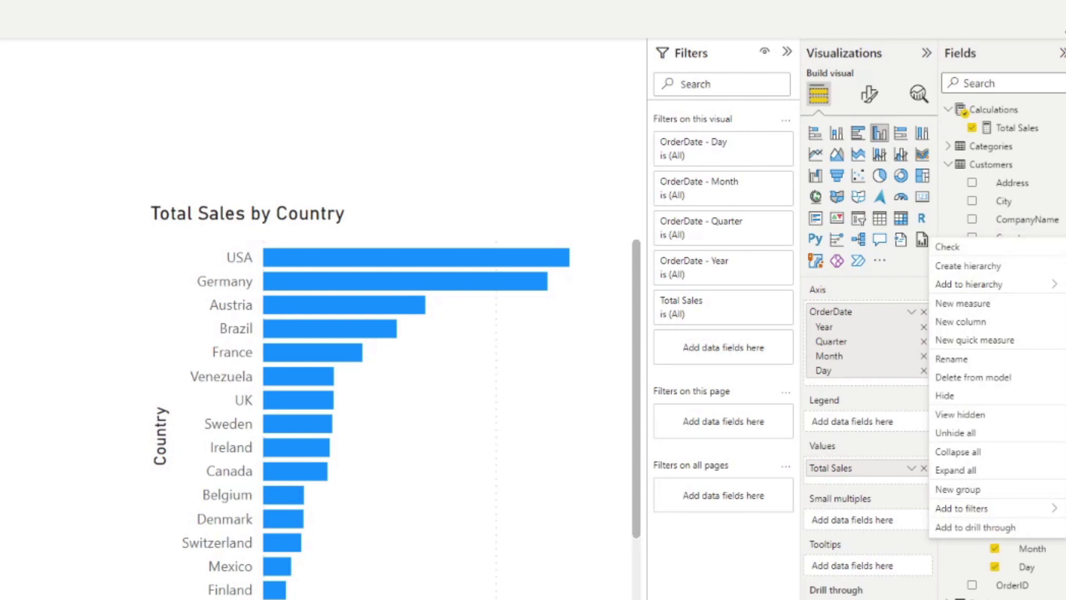
right_click(1062, 236)
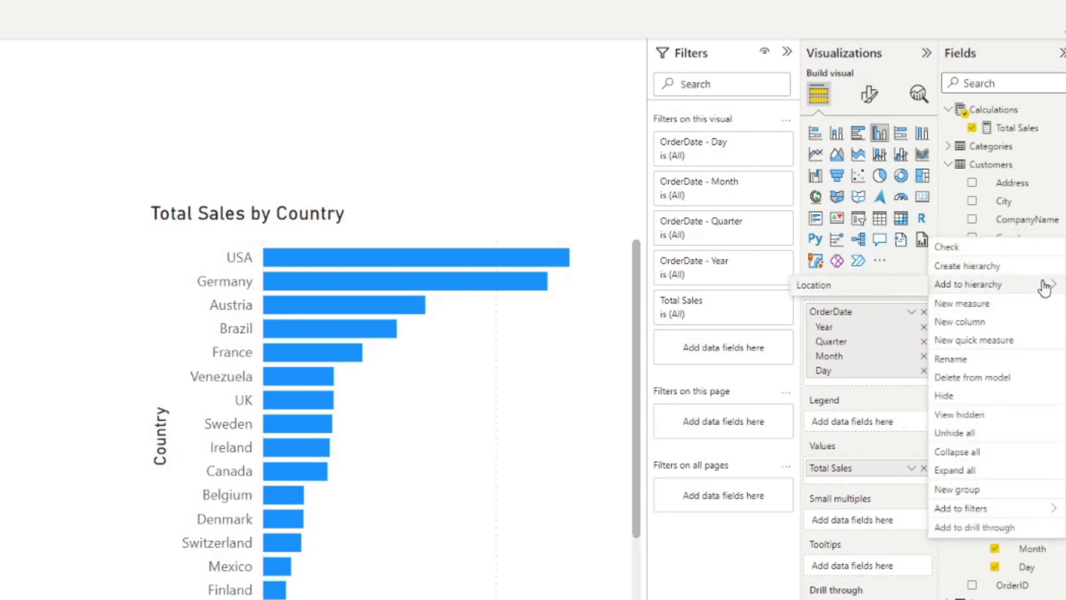
left_click(888, 287)
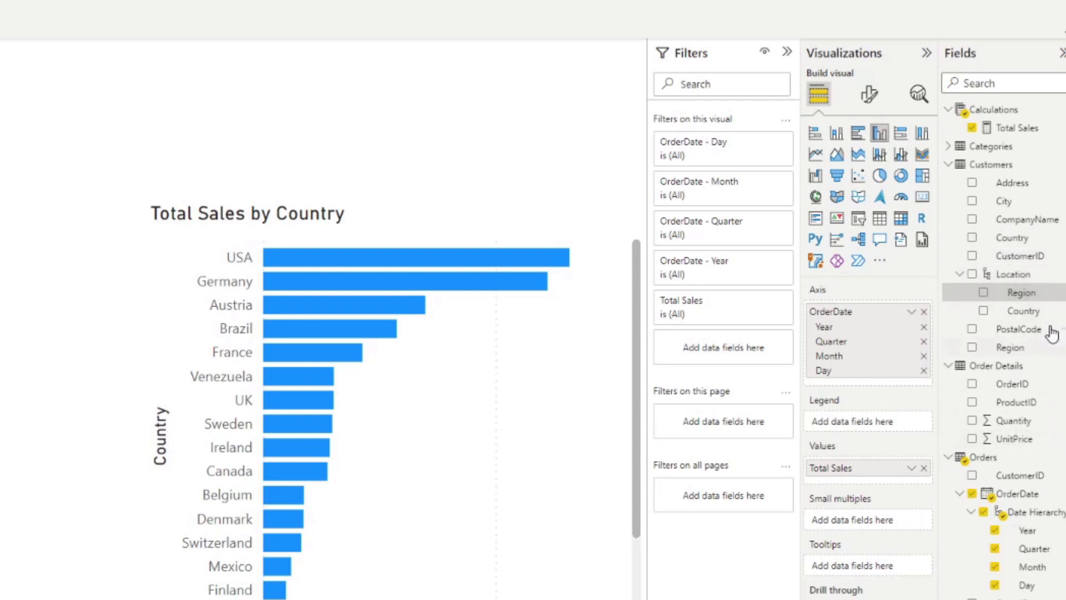
left_click(1057, 291)
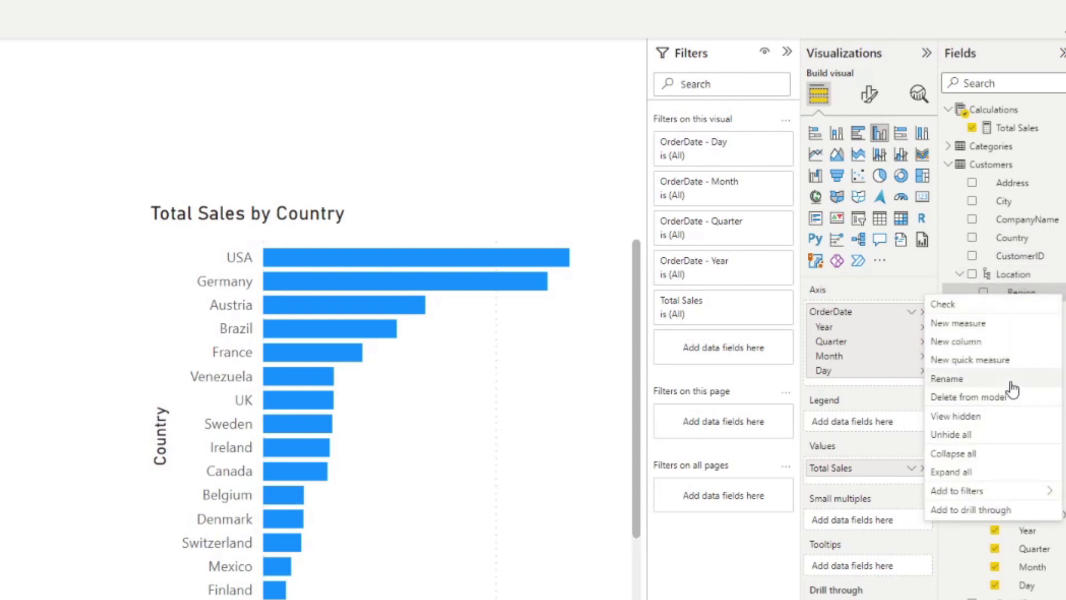
left_click(1010, 395)
left_click(515, 485)
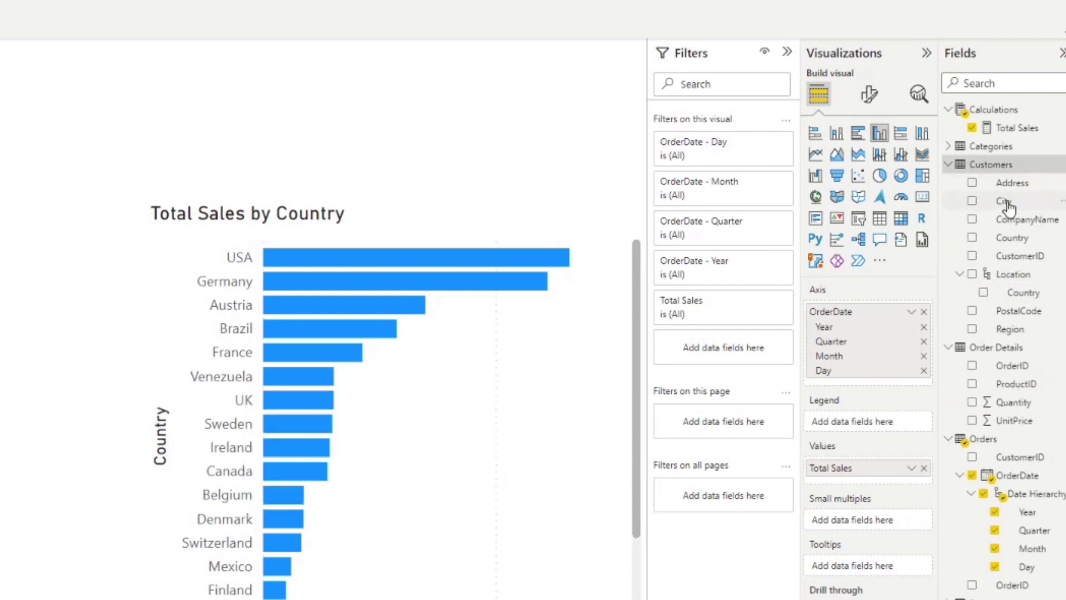
left_click(1059, 201)
mouse_move(1051, 258)
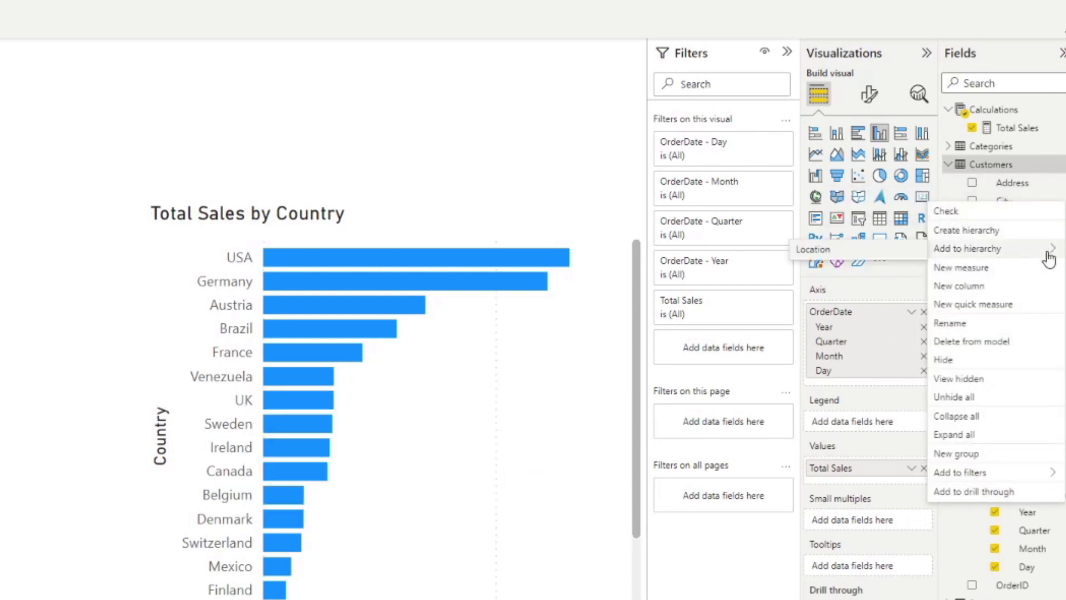
left_click(889, 251)
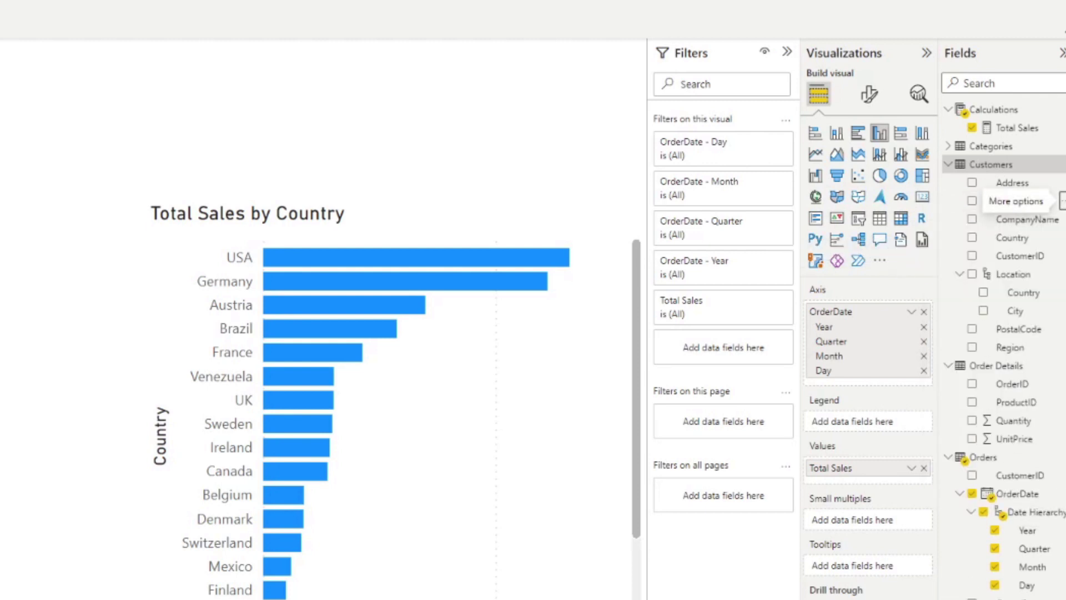
Step: Swap the bar chart's Country and City axis fields for the Location hierarchy
left_click(438, 234)
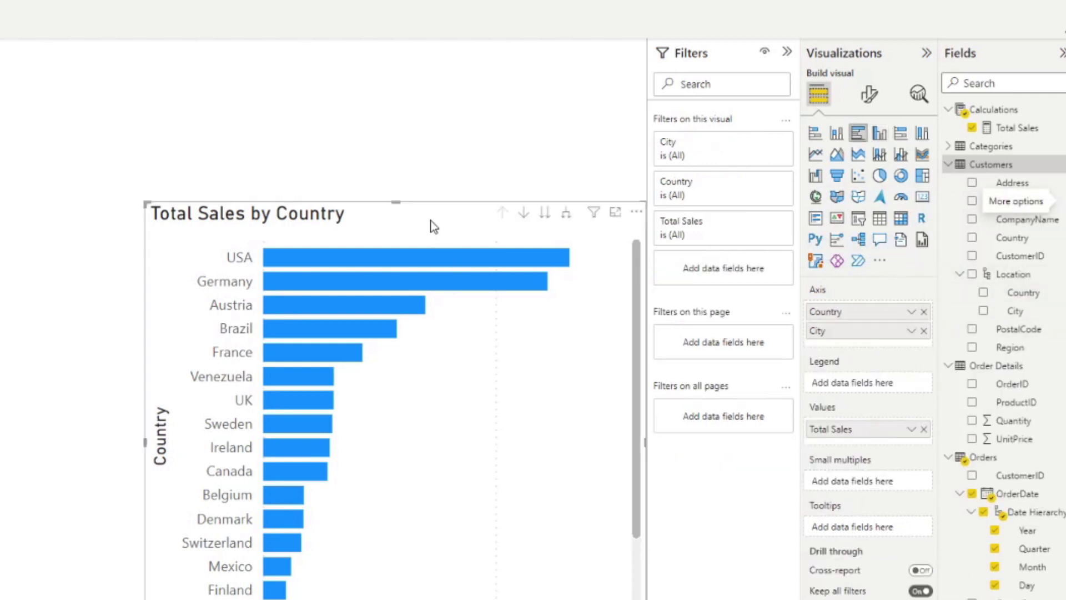
left_click(924, 331)
left_click(924, 311)
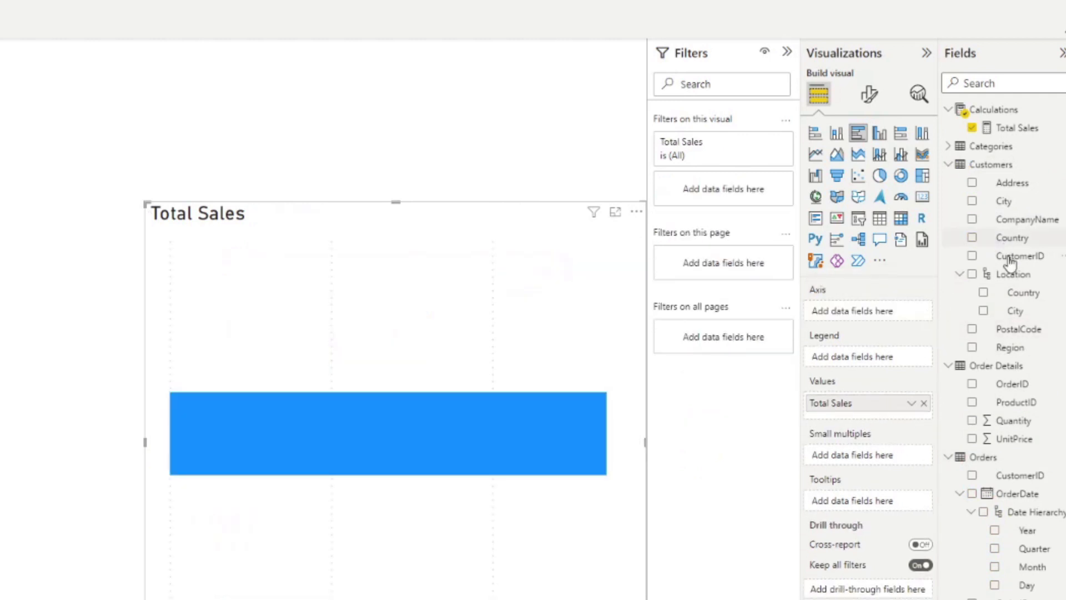
left_click_drag(1018, 283, 873, 314)
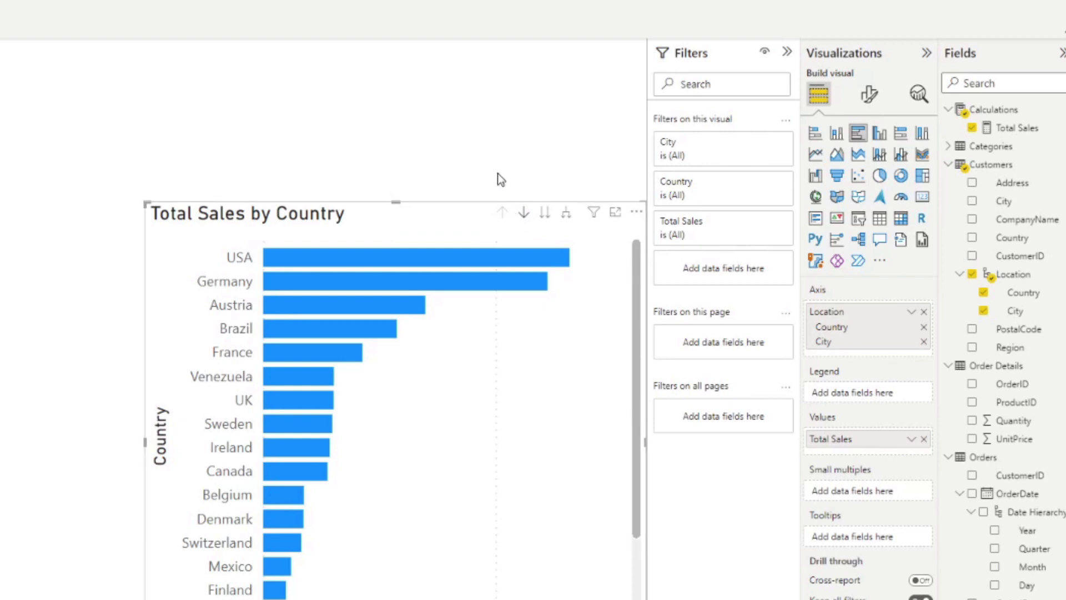
left_click(412, 261)
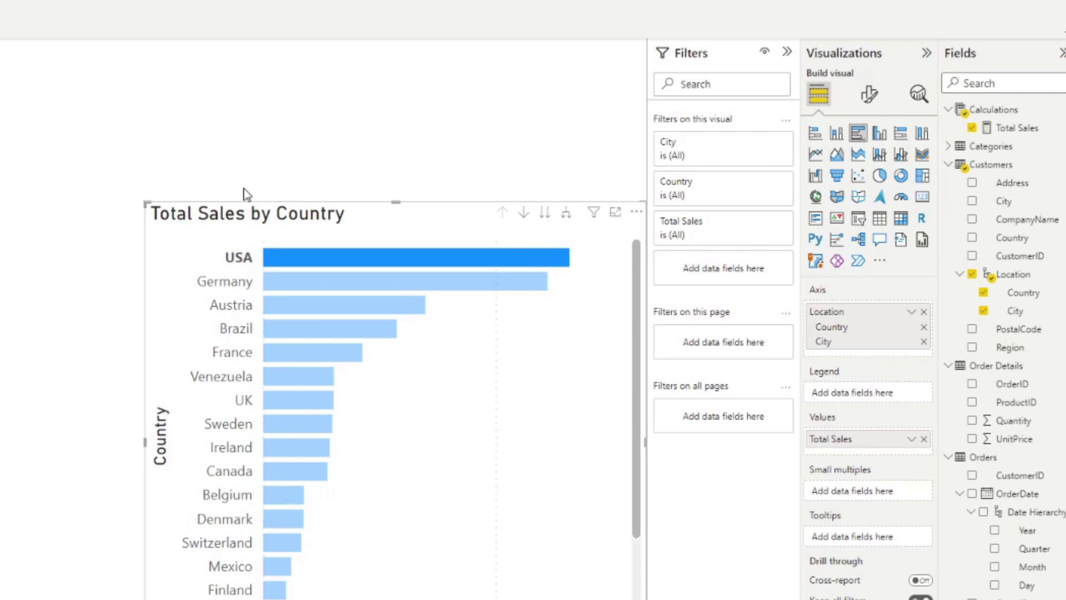
left_click(342, 265)
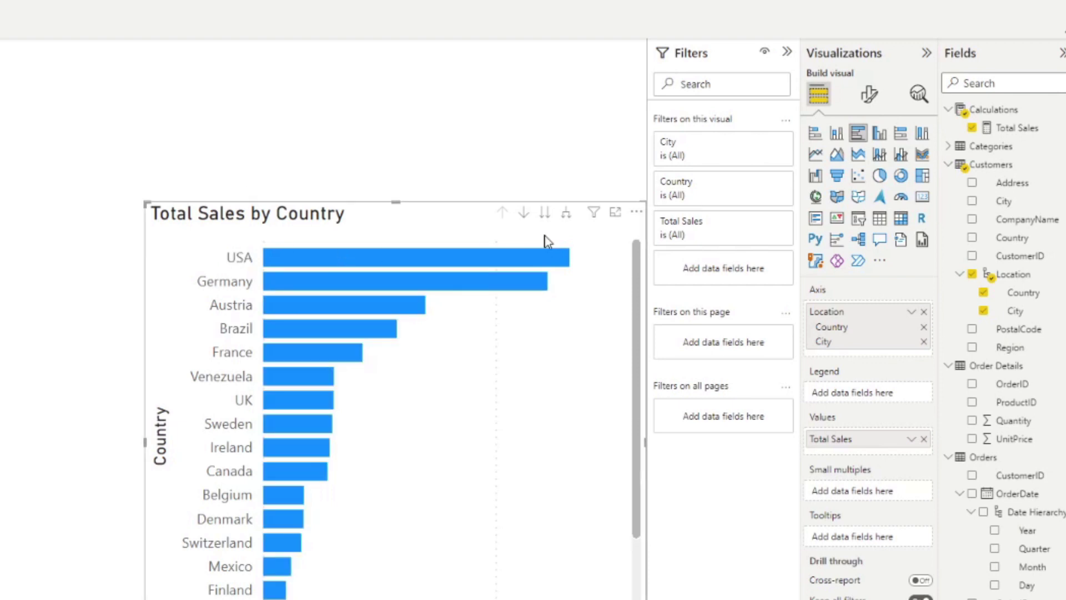
left_click(524, 215)
left_click(425, 262)
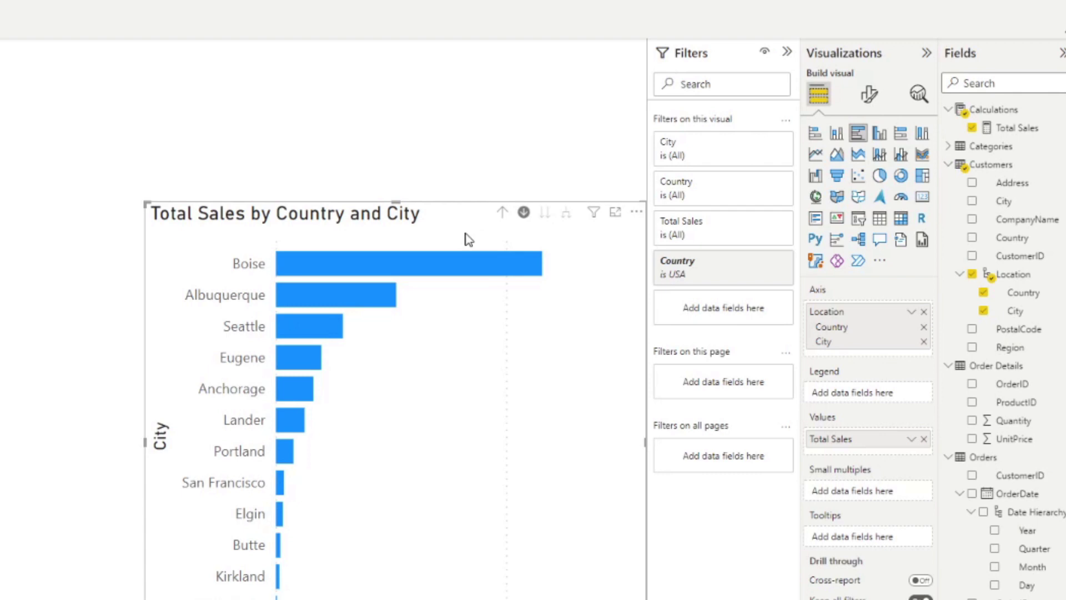
left_click(503, 214)
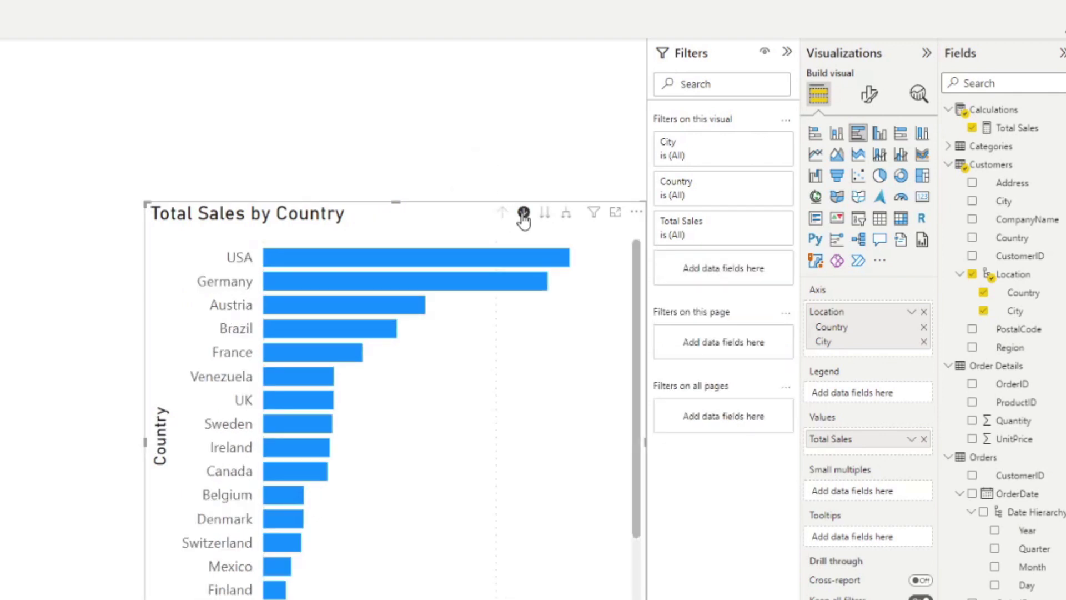
left_click(524, 213)
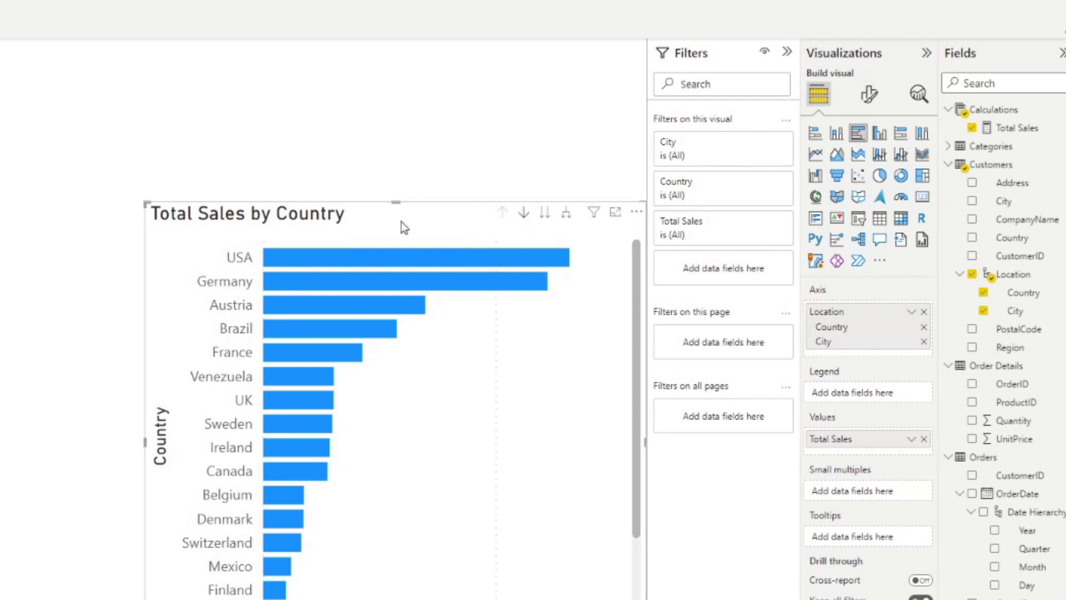
Step: Drill into USA's cities, drill back up, then expand to every city labelled with its country
right_click(407, 259)
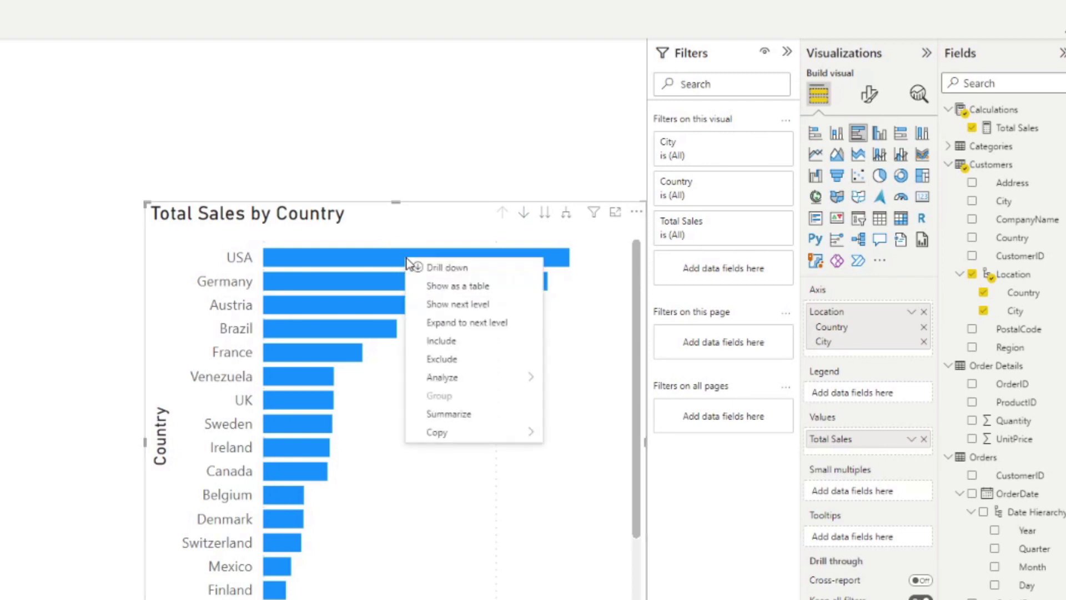
left_click(436, 268)
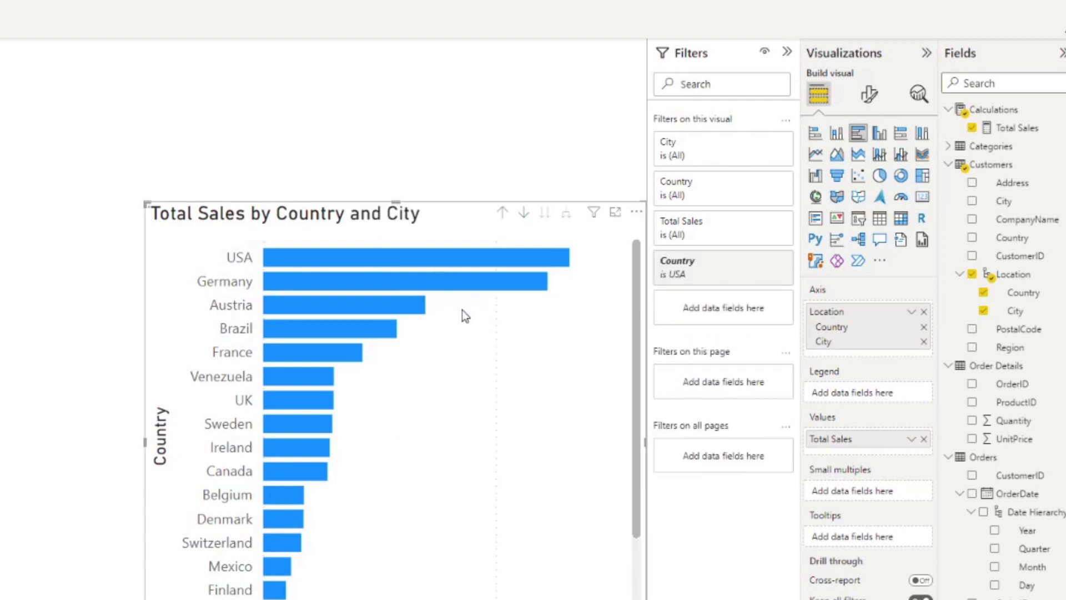
left_click(503, 213)
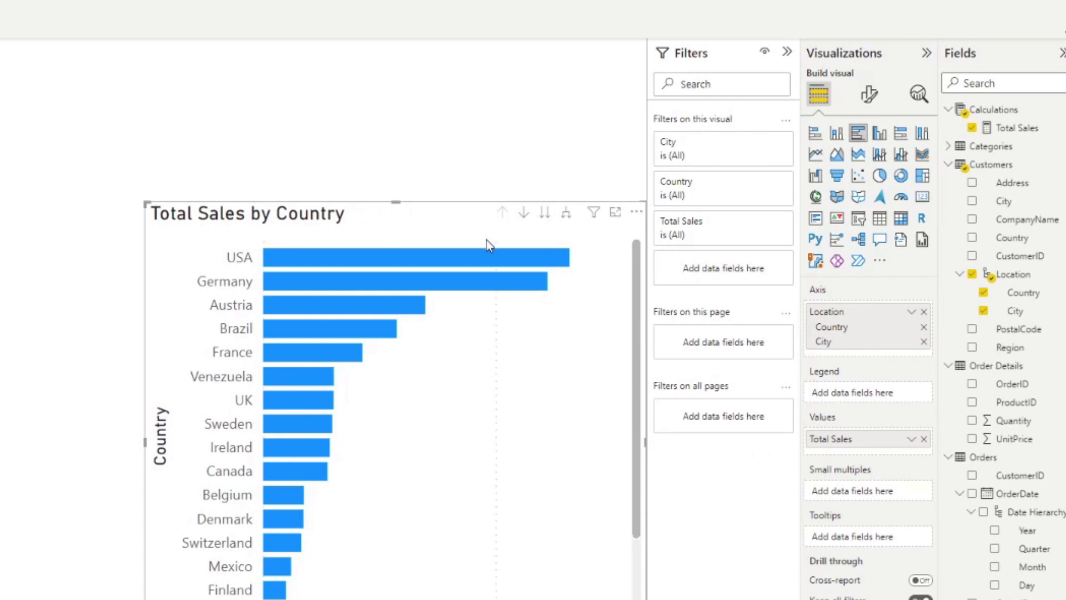
left_click(545, 212)
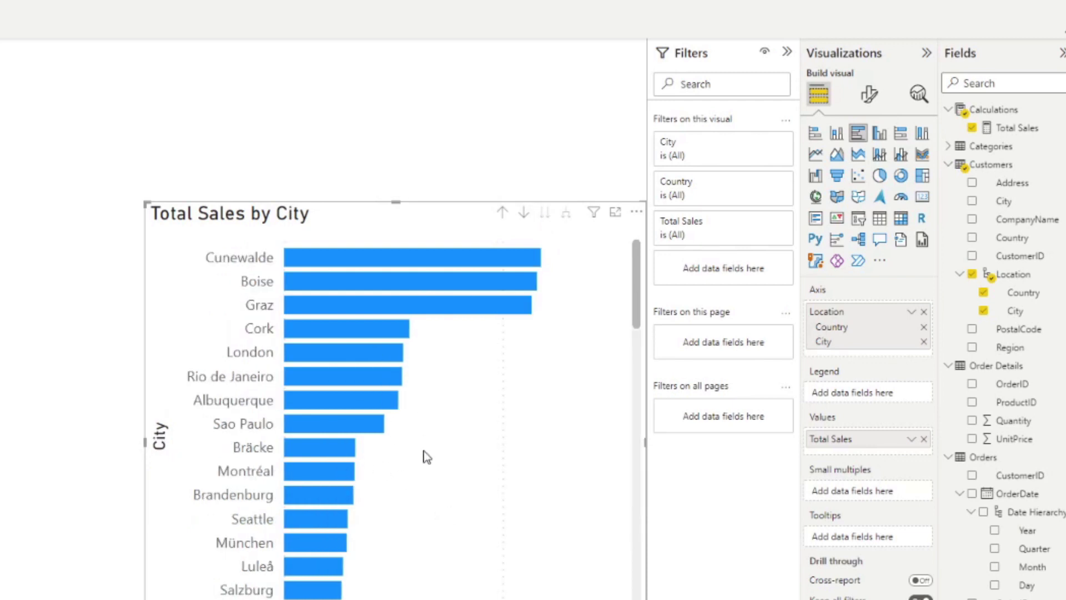
scroll(426, 456, "down", 10)
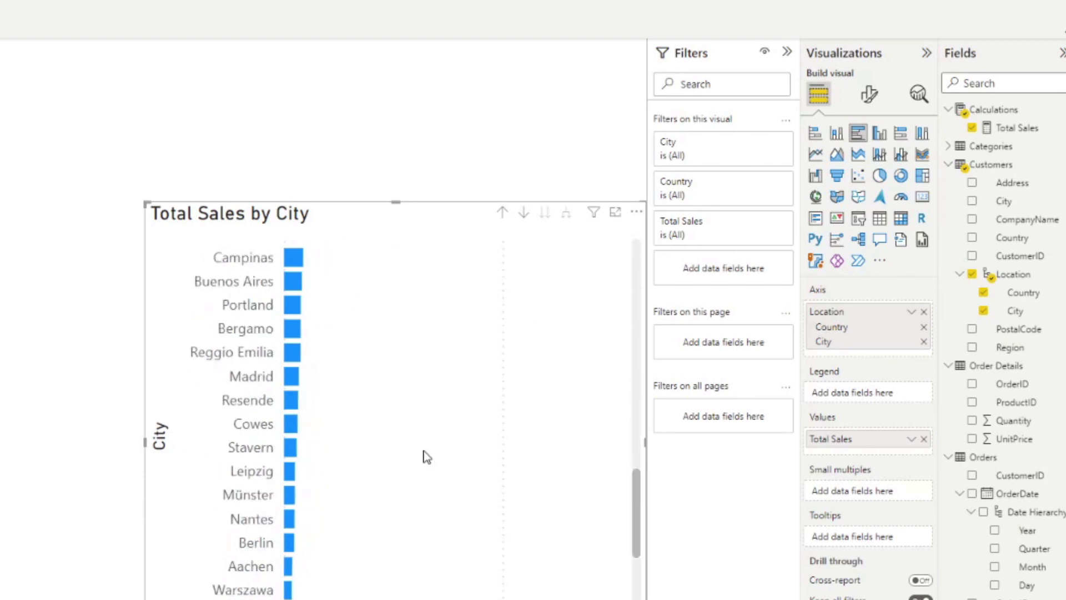
scroll(427, 456, "up", 6)
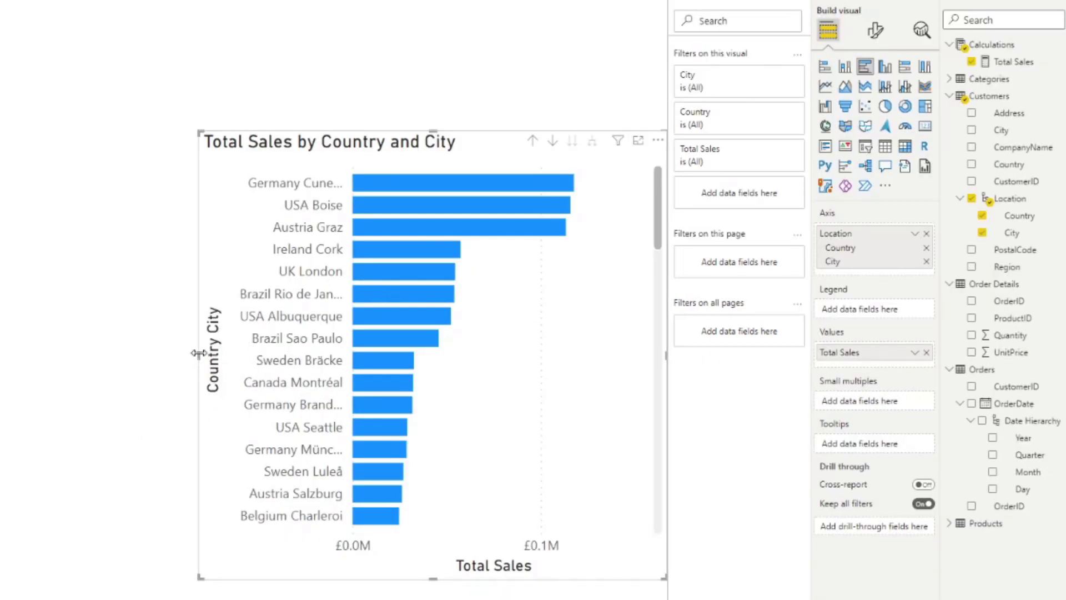
Step: Widen the sales chart, make it a clustered column chart, and turn off X-axis Concatenate labels
left_click_drag(199, 353, 64, 353)
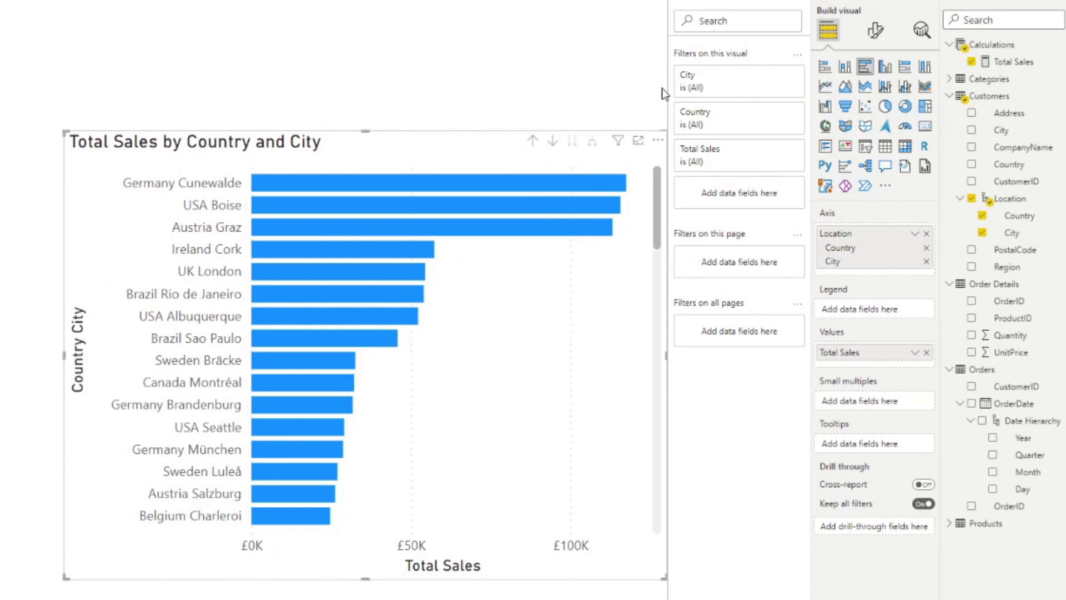
left_click(885, 67)
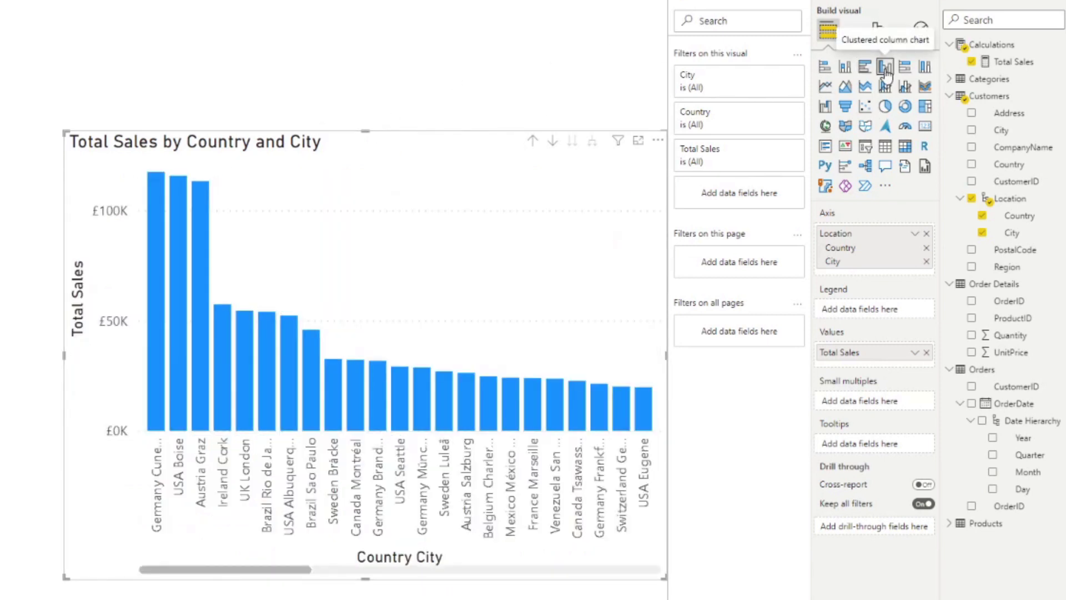
left_click(875, 29)
left_click(844, 128)
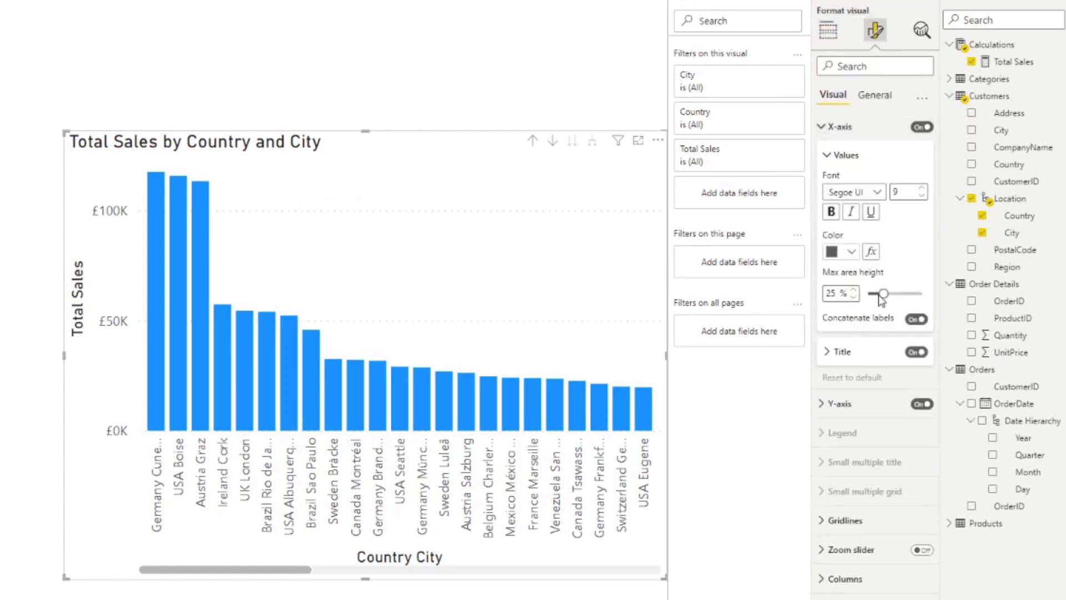
left_click(915, 319)
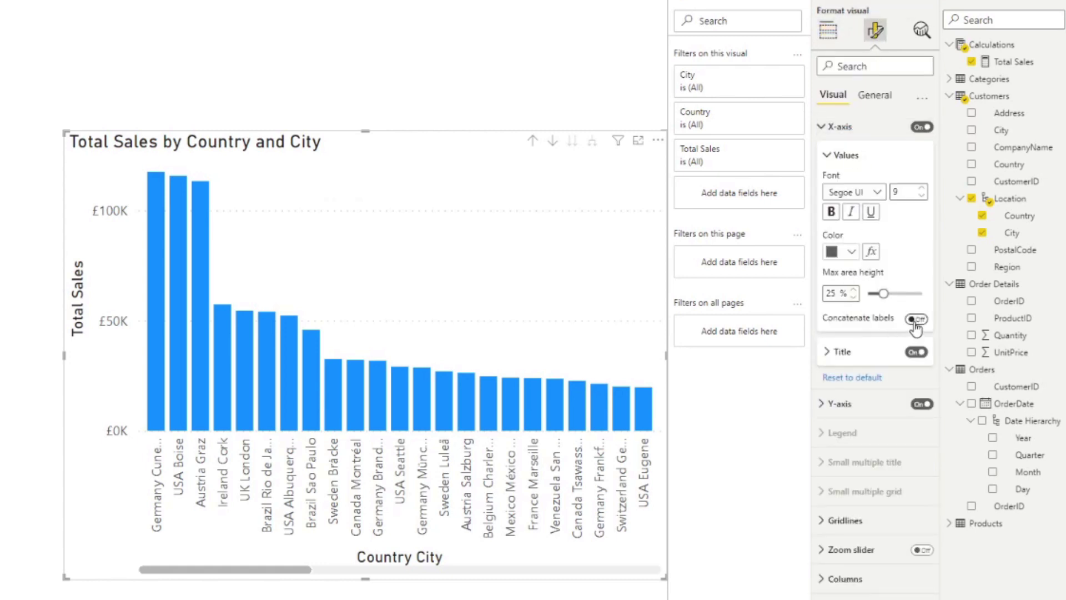
Step: Enlarge the chart and sort its axis by Country City
left_click(65, 586)
left_click(64, 571)
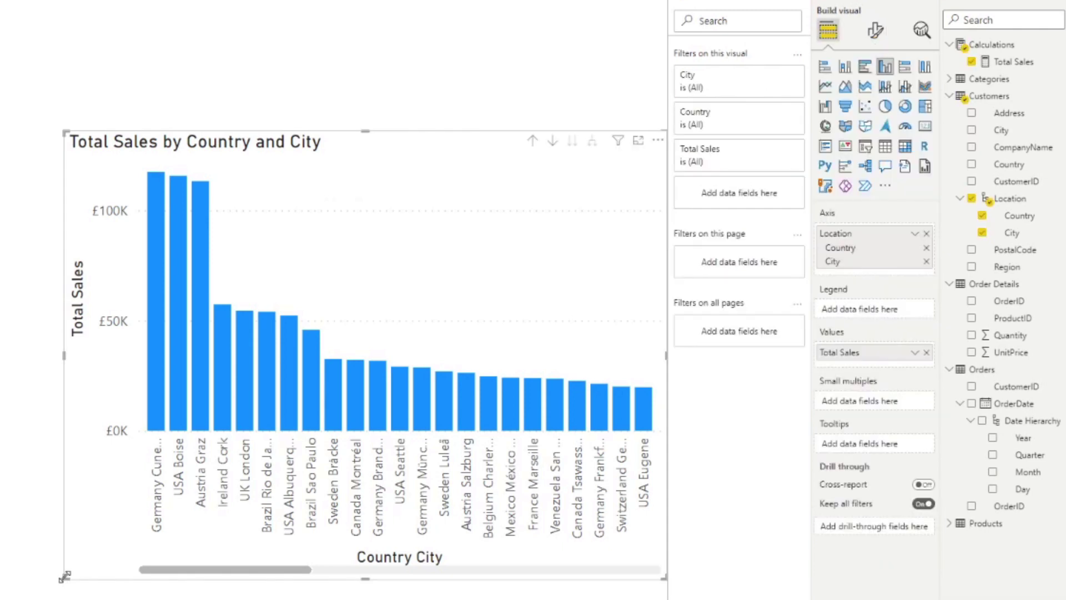
left_click_drag(64, 574, 40, 598)
left_click(657, 140)
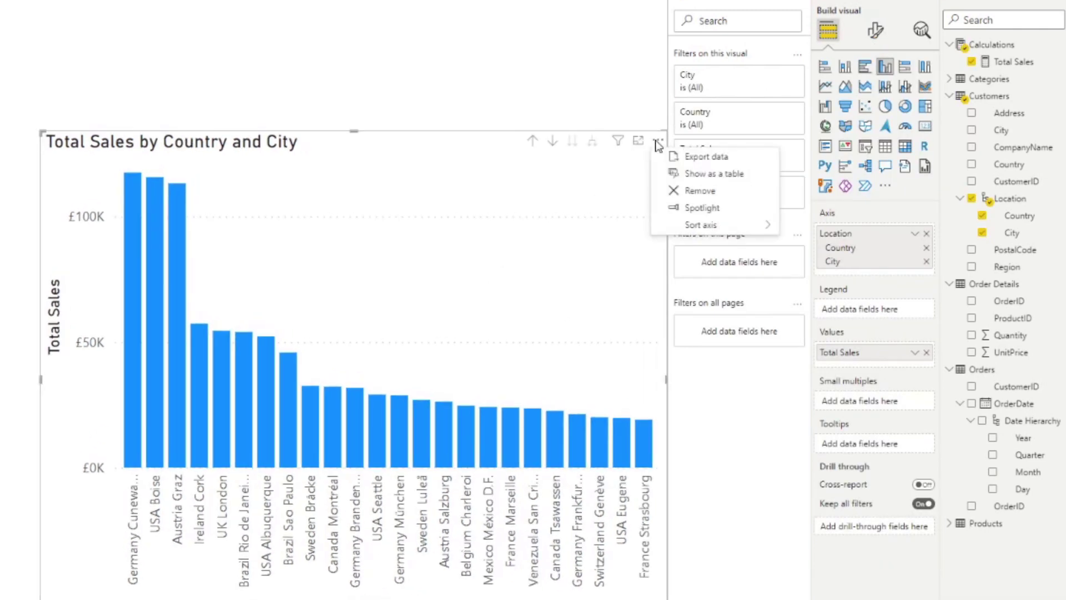
mouse_move(736, 232)
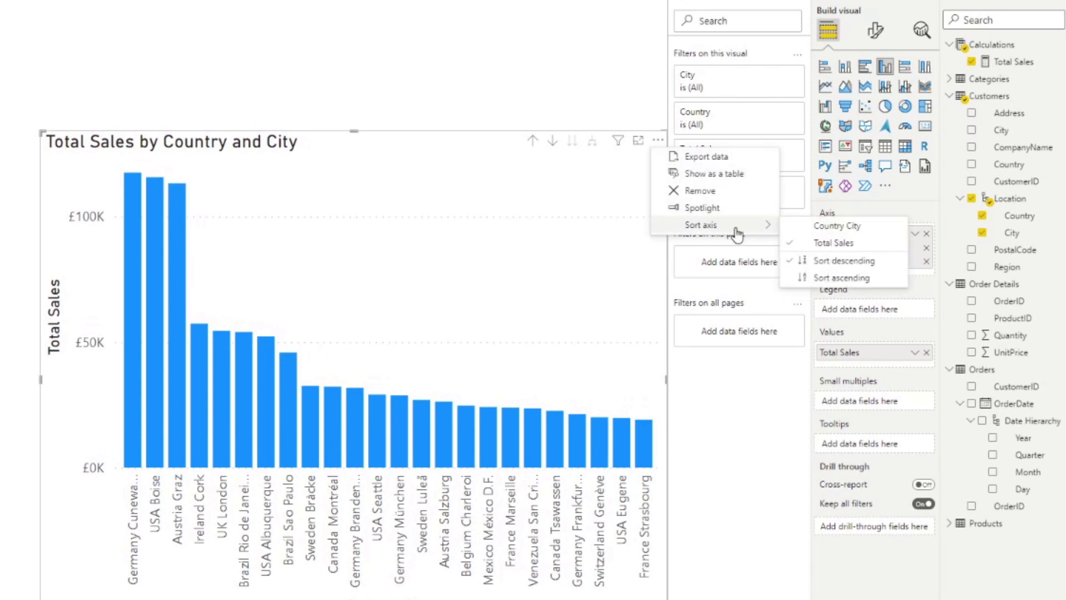
left_click(858, 227)
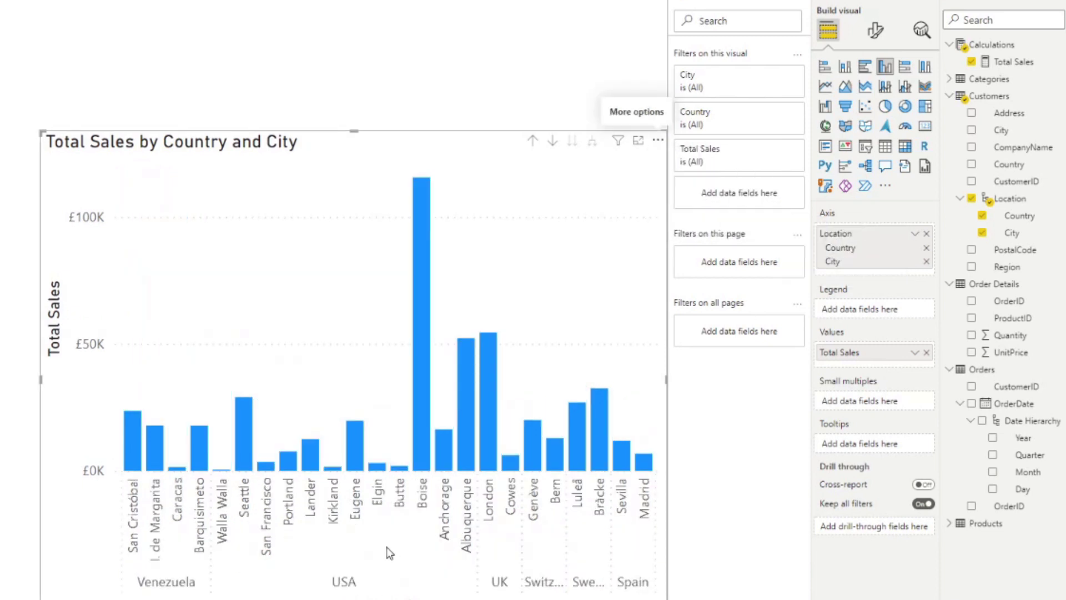
scroll(355, 333, "down", 10)
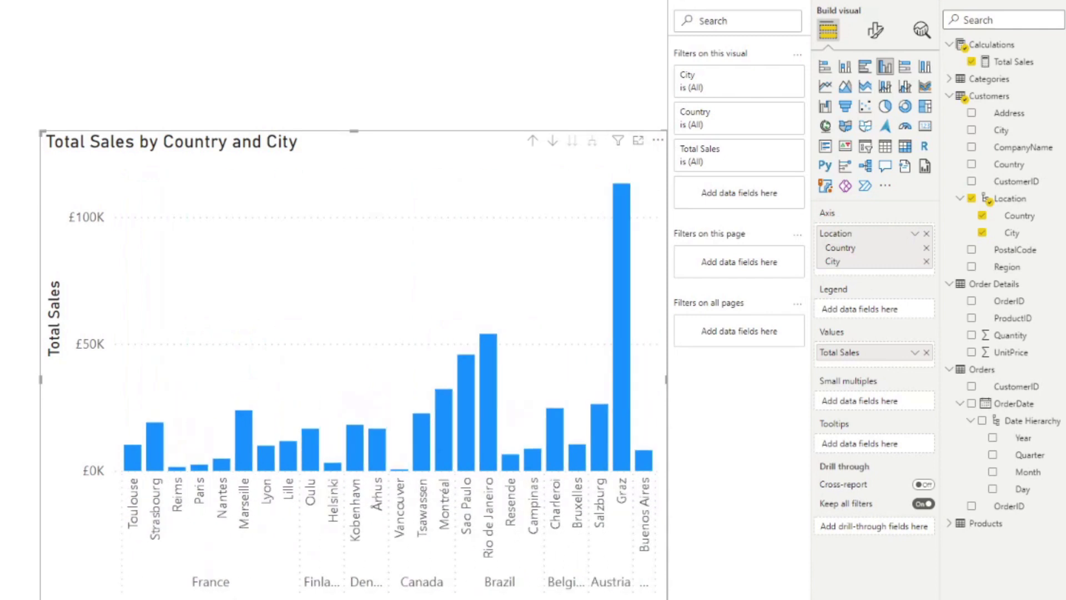
scroll(355, 334, "up", 2)
scroll(355, 333, "up", 8)
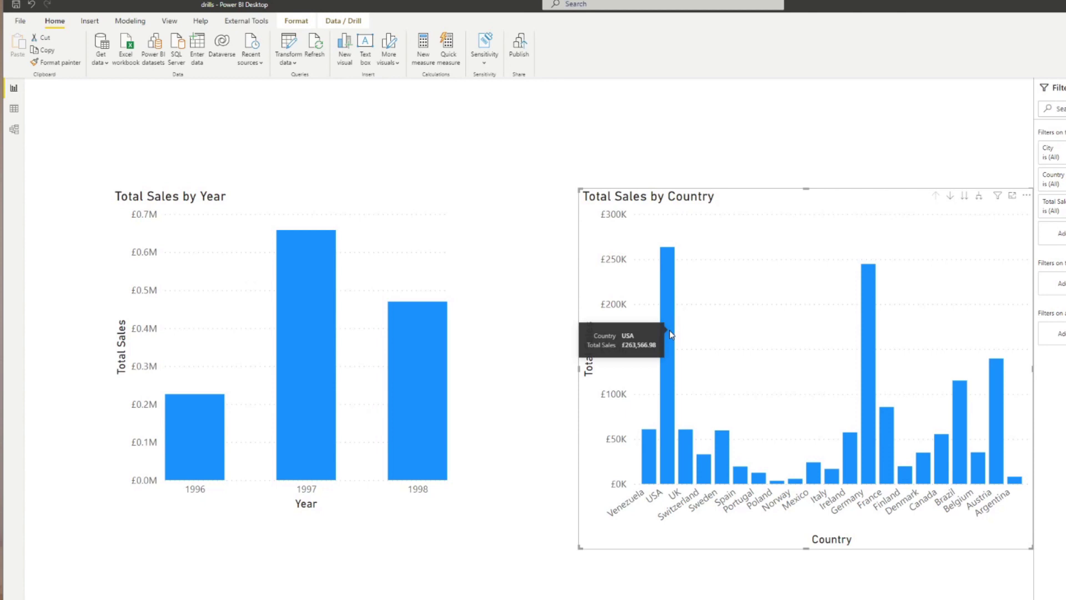
right_click(671, 334)
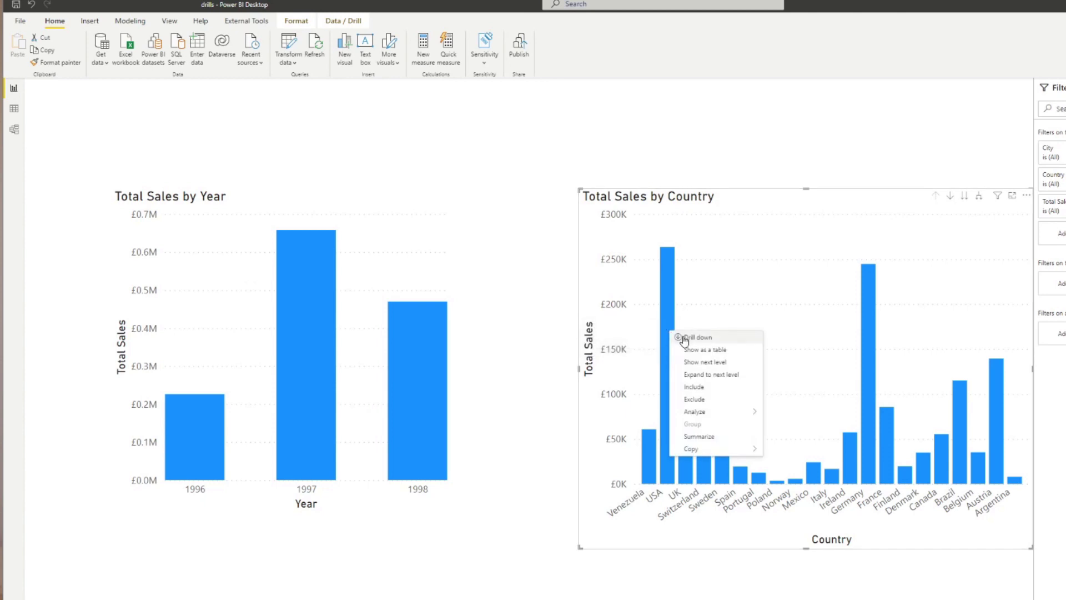
left_click(685, 337)
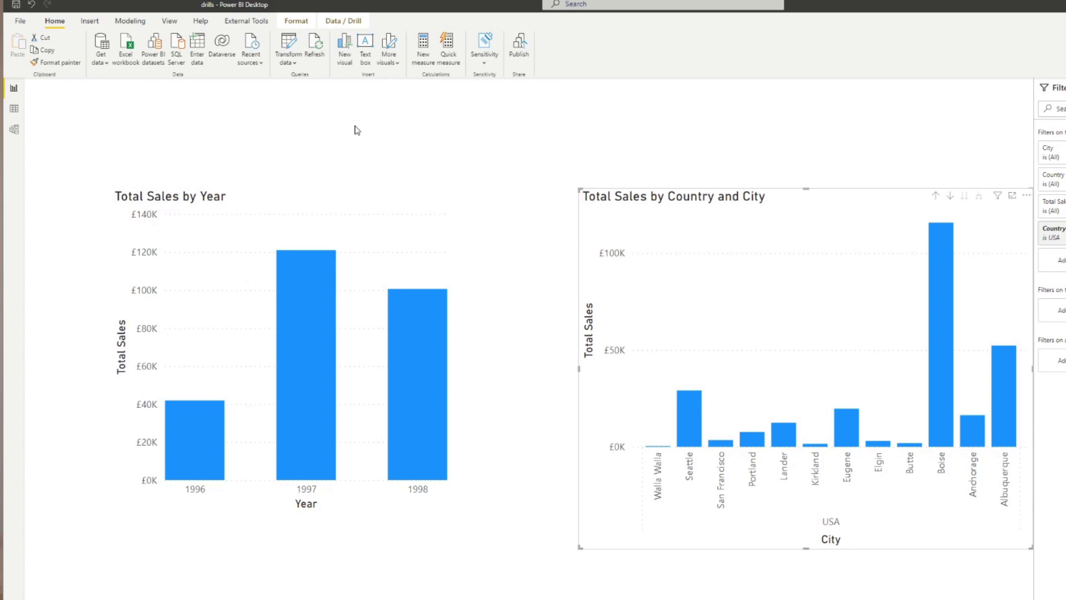
left_click(348, 25)
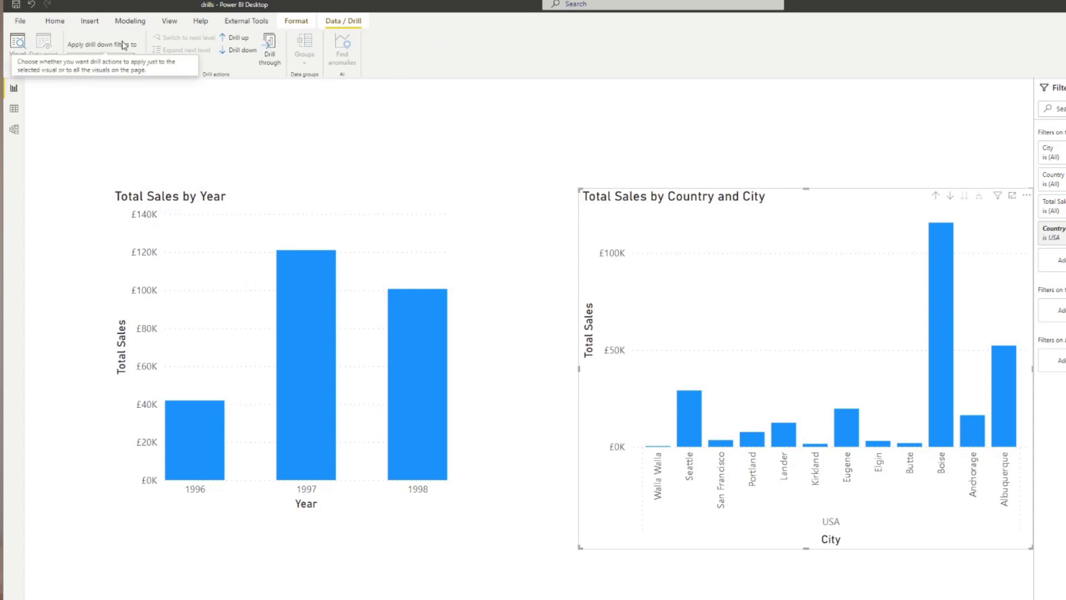
left_click(131, 60)
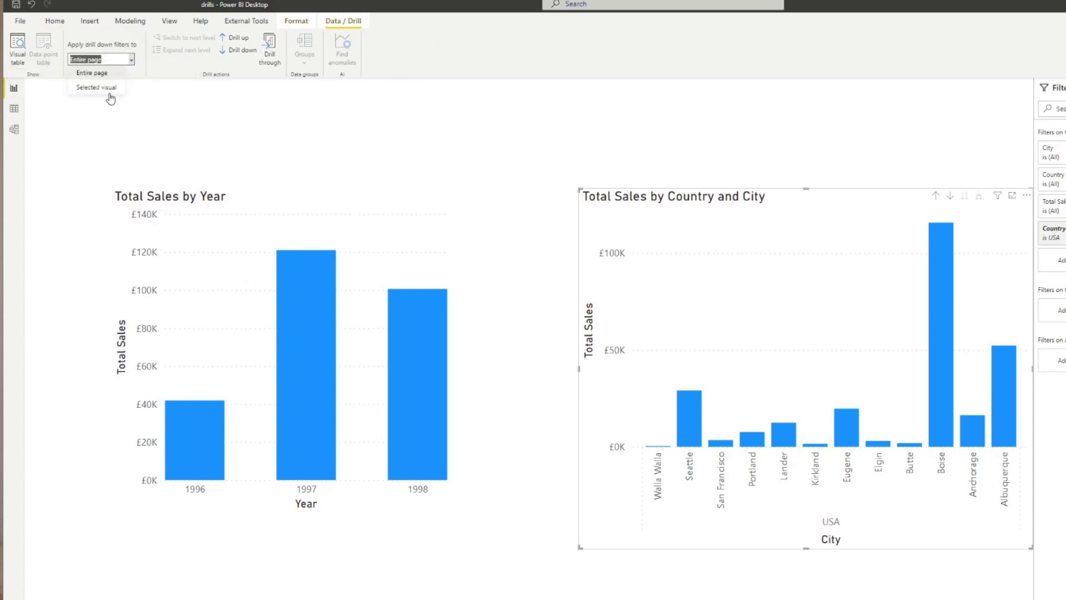
left_click(494, 149)
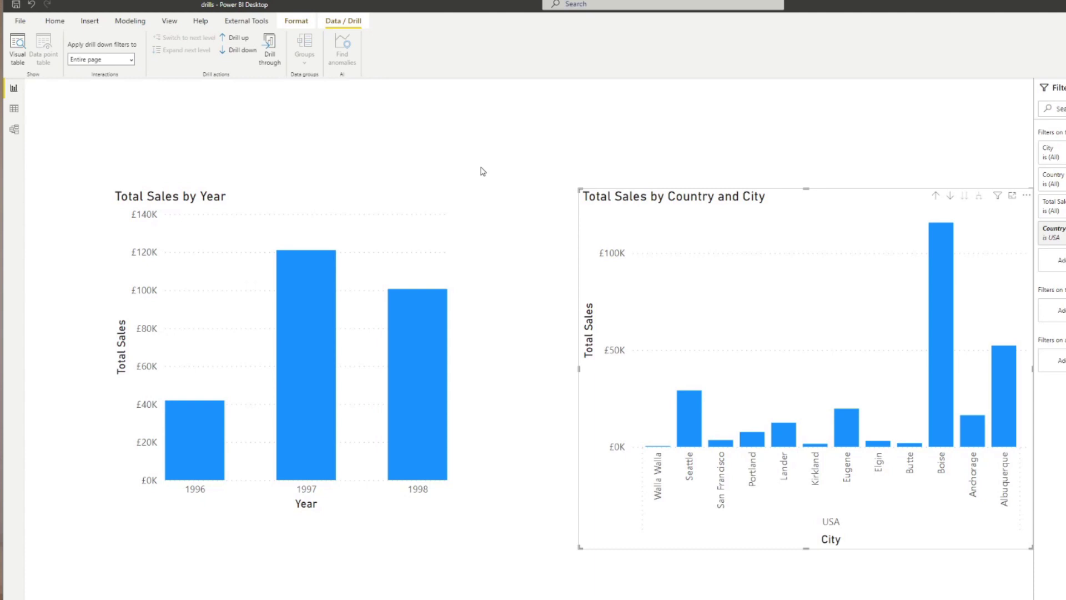
Step: Set the Year chart's interaction with the city chart to None, then test by selecting Boise
left_click(296, 25)
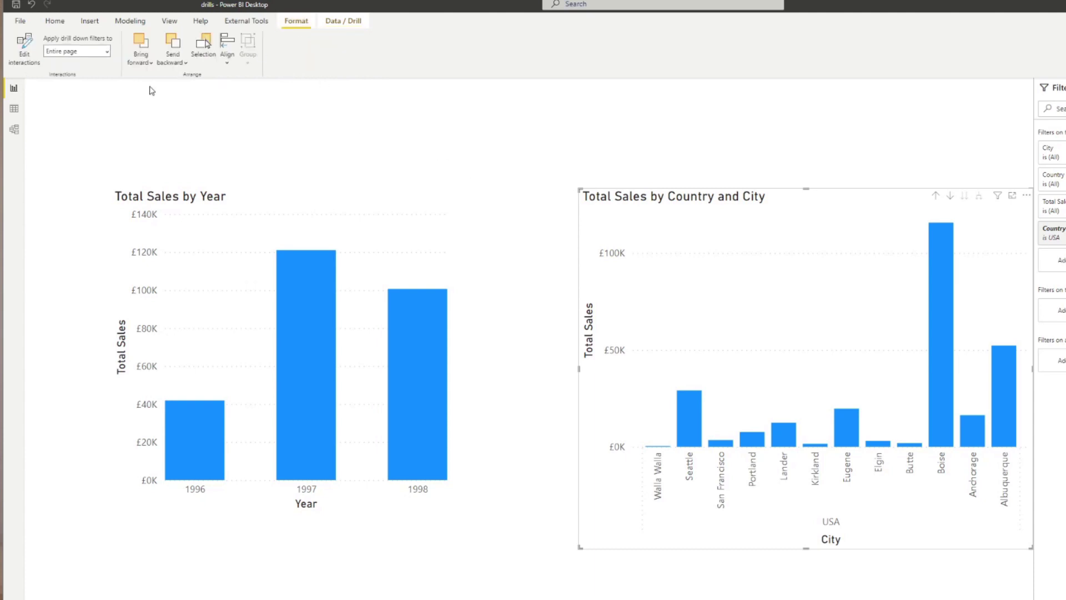
left_click(25, 52)
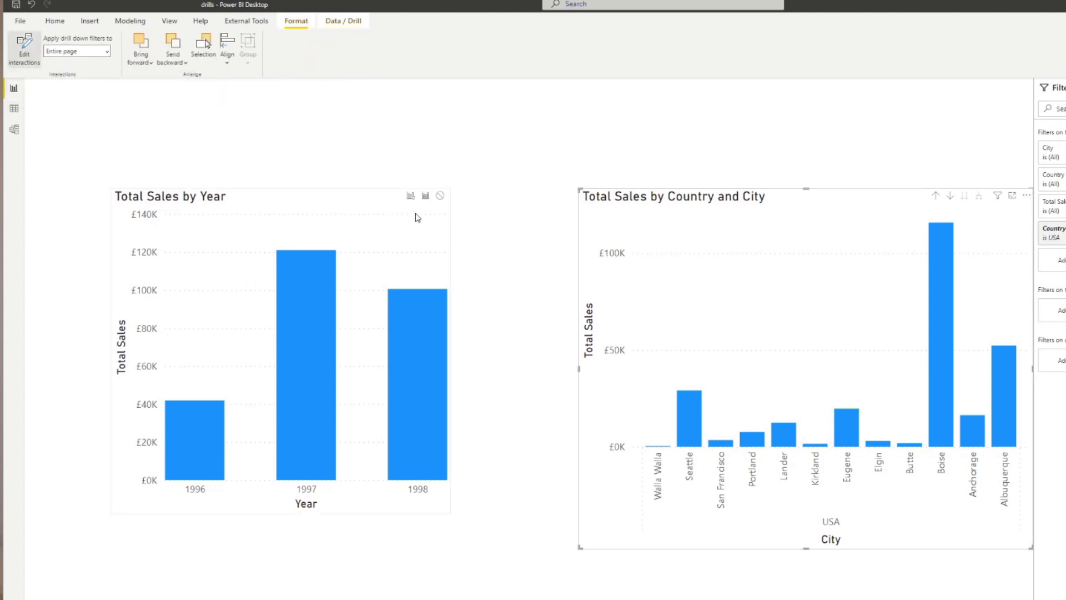
left_click(439, 197)
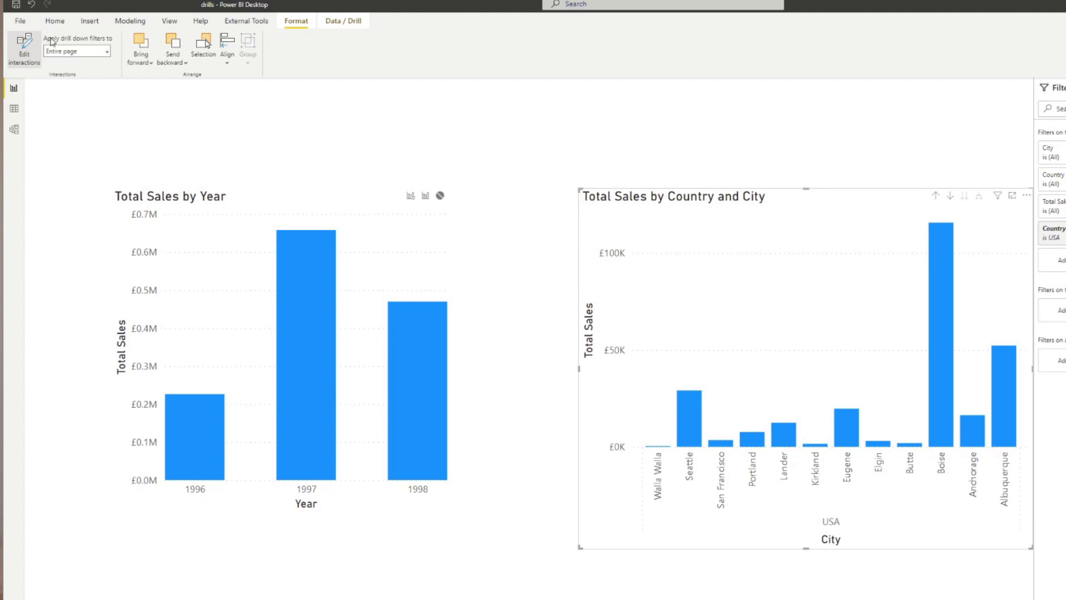
left_click(24, 49)
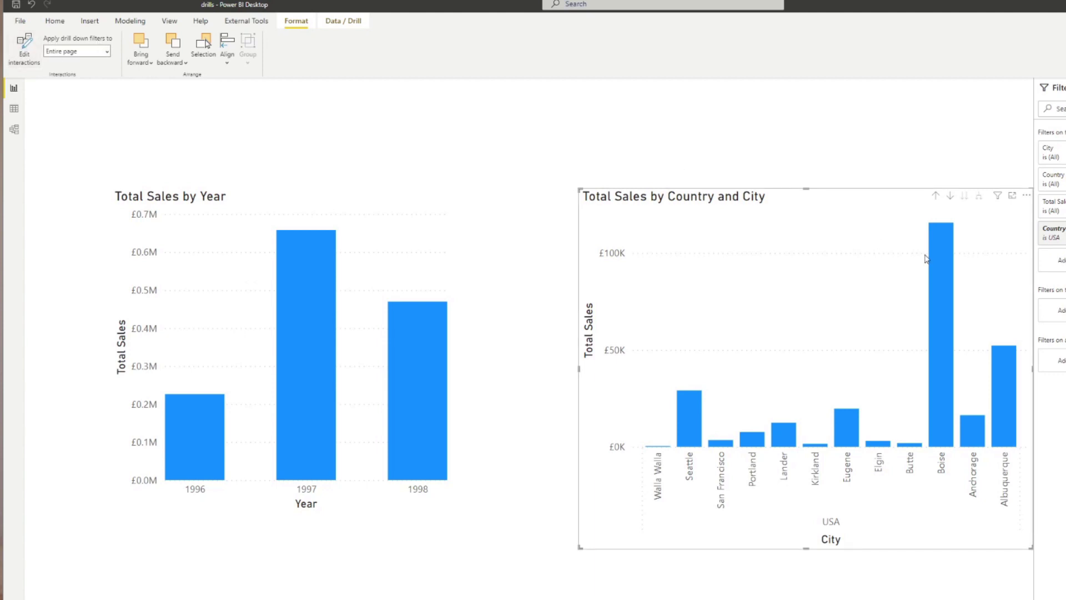
left_click(937, 267)
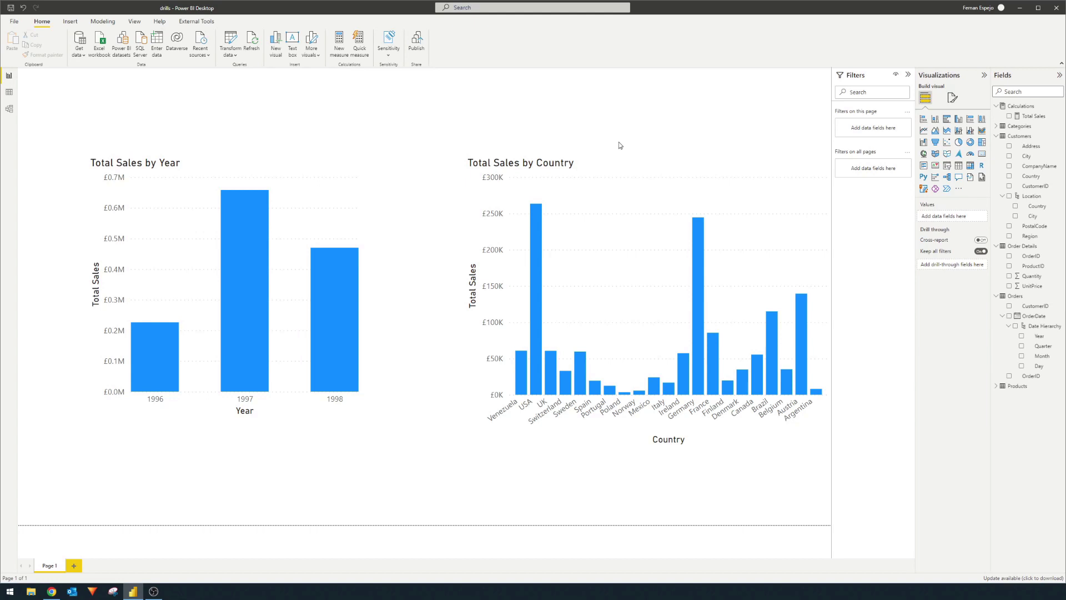
Step: Add a new page with a Total Sales chart by Year and Month, dropping Quarter and Day
left_click(74, 565)
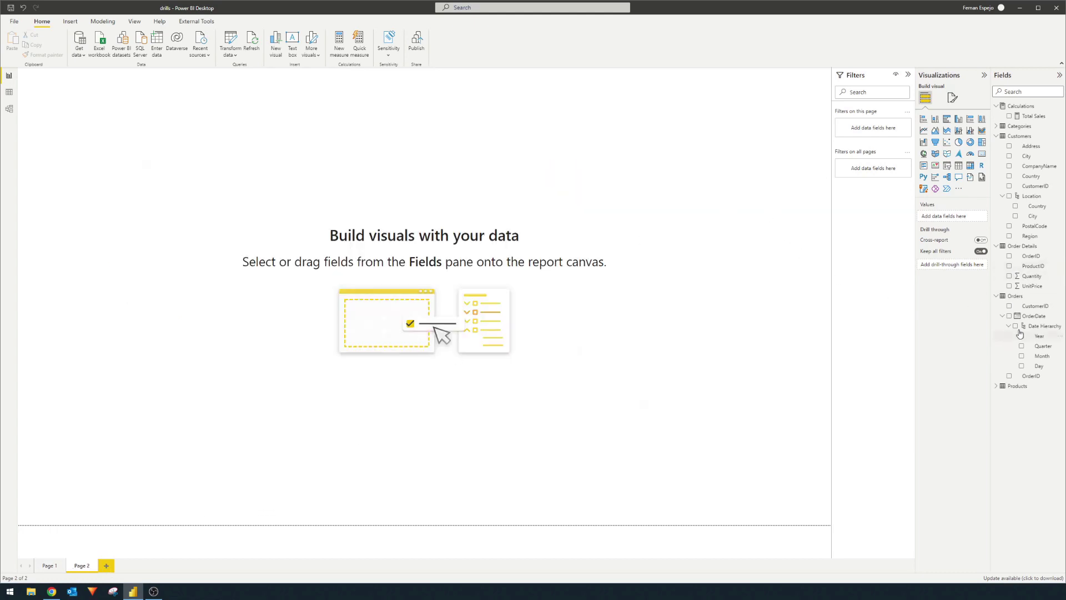
left_click(1024, 117)
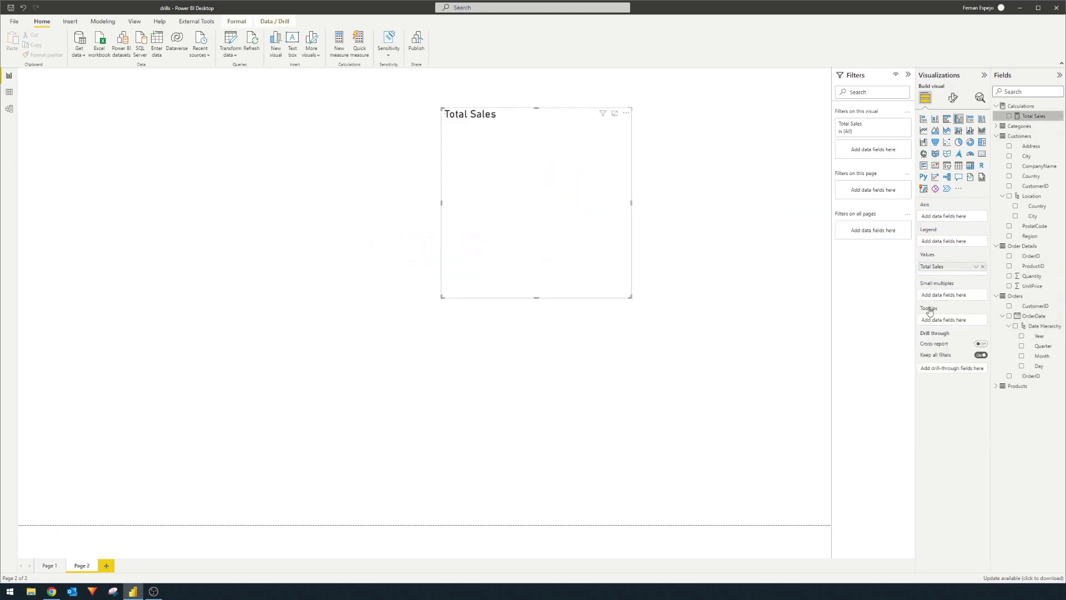
left_click_drag(1039, 326, 541, 195)
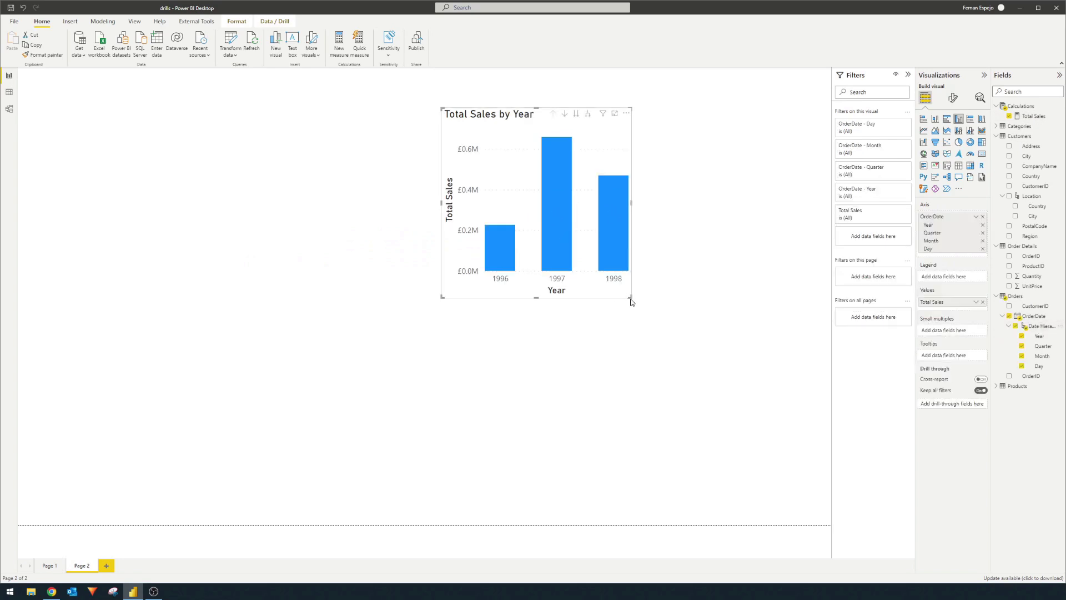
left_click_drag(630, 299, 748, 356)
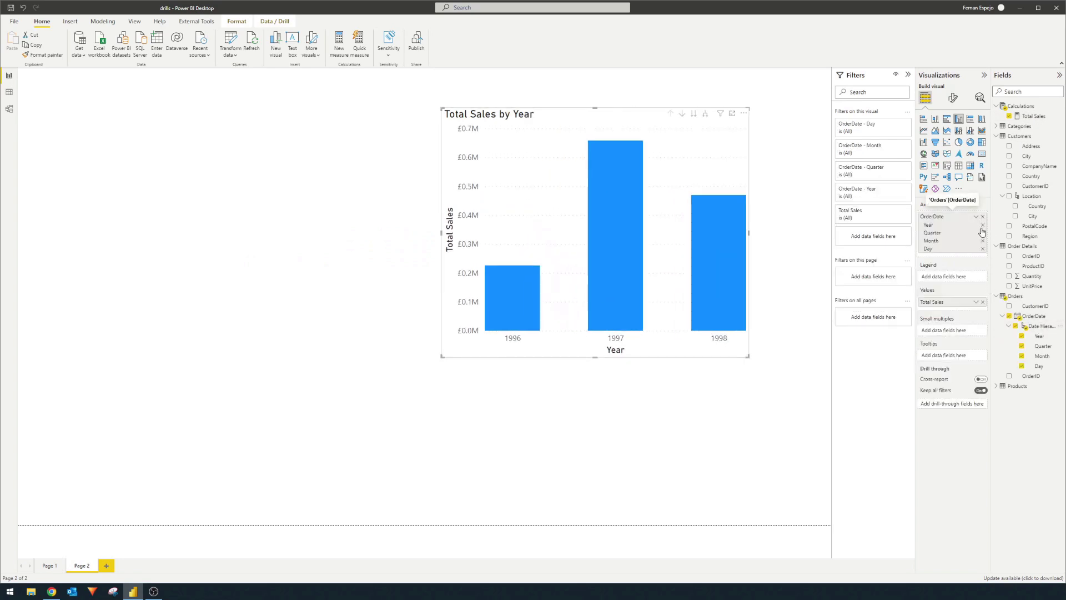
left_click(983, 233)
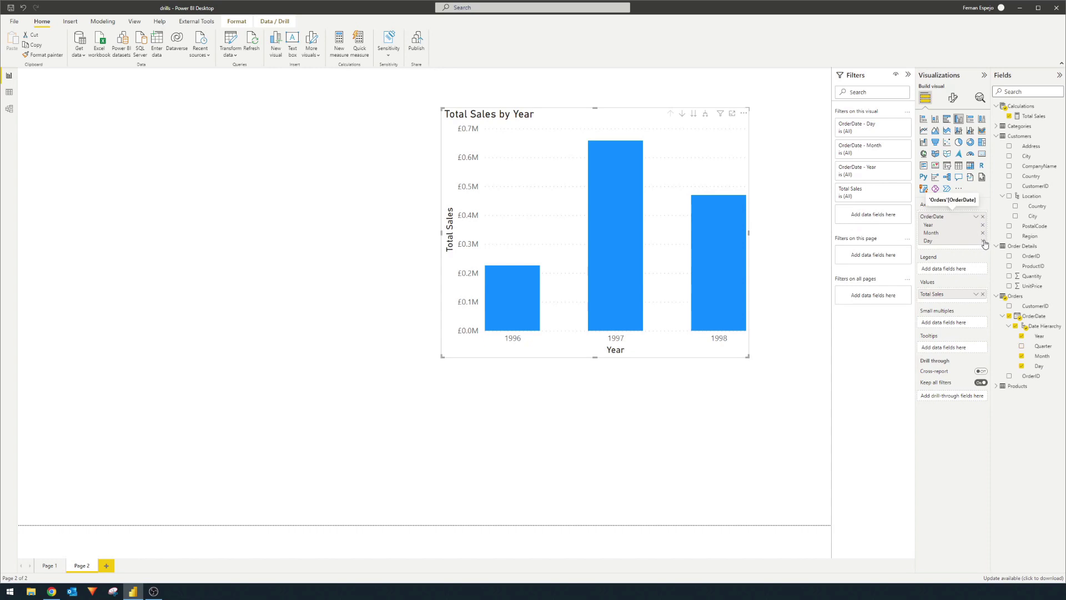
left_click(982, 241)
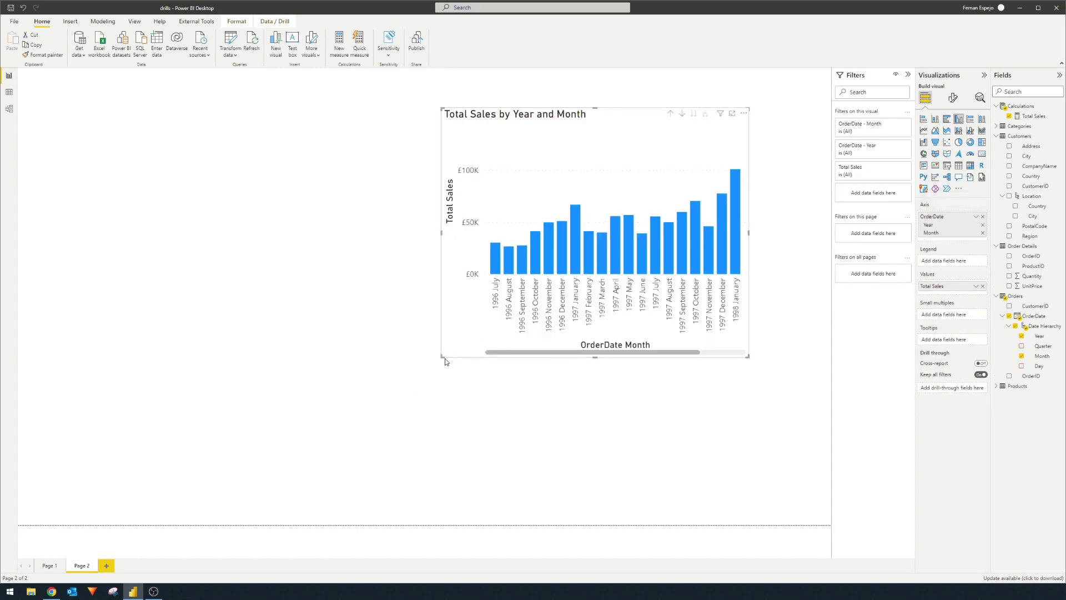
Step: Fit the chart into the left half of the page and add a second Total Sales visual on the right
left_click_drag(445, 361, 208, 414)
left_click_drag(372, 120, 170, 169)
left_click_drag(557, 309, 428, 308)
left_click(711, 243)
left_click_drag(1025, 118, 732, 267)
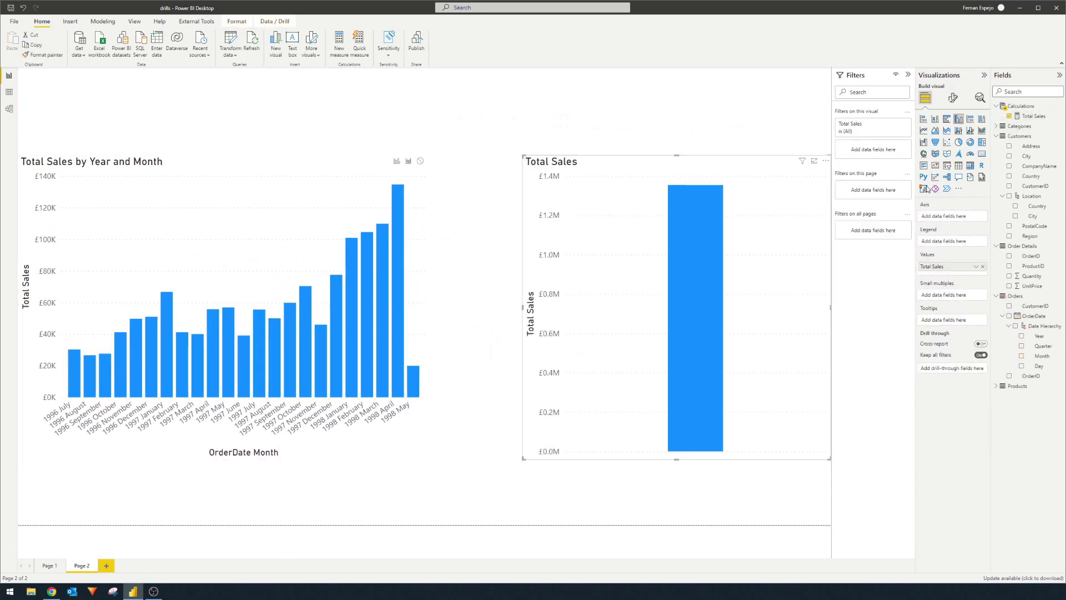
Step: Make the right visual a widened table of OrderID, Quantity, UnitPrice, ProductName and Total Sales
left_click(958, 166)
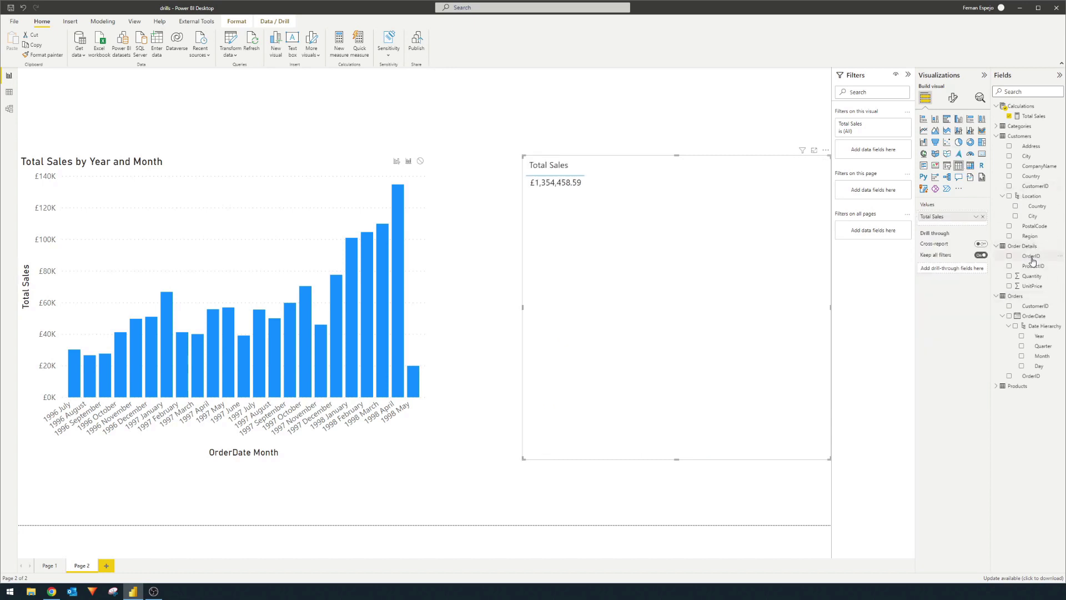
left_click_drag(1031, 256, 961, 218)
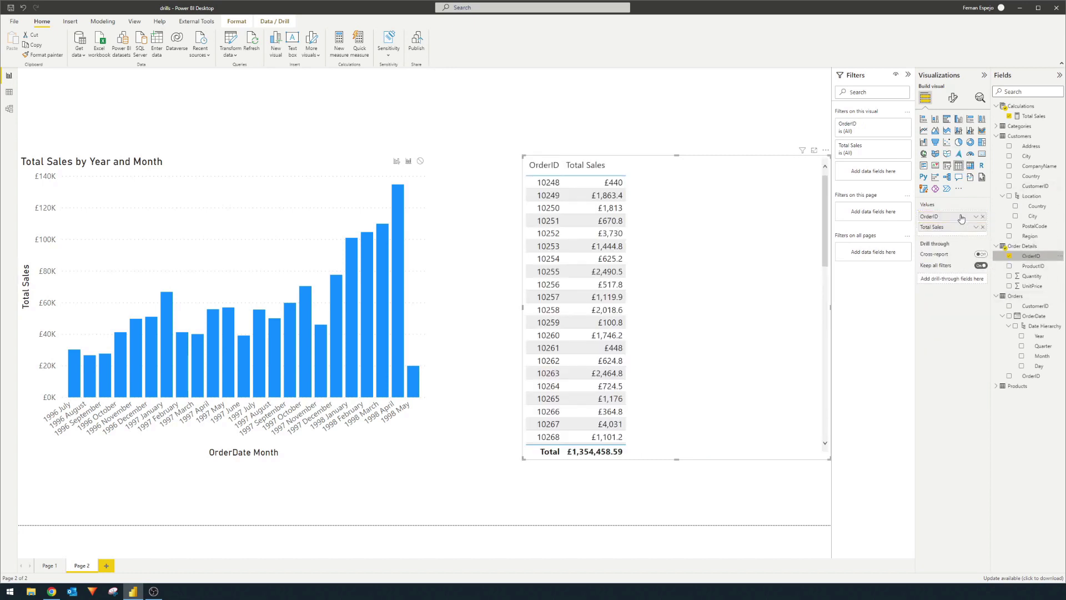
left_click_drag(1031, 278, 973, 237)
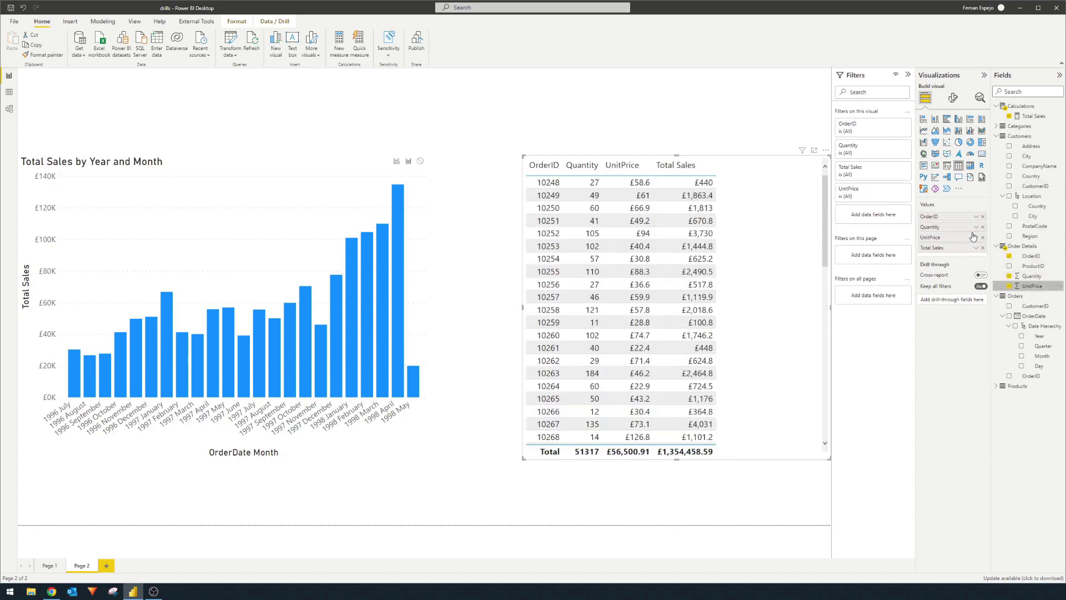
left_click(996, 296)
left_click(996, 306)
left_click_drag(1031, 335, 961, 245)
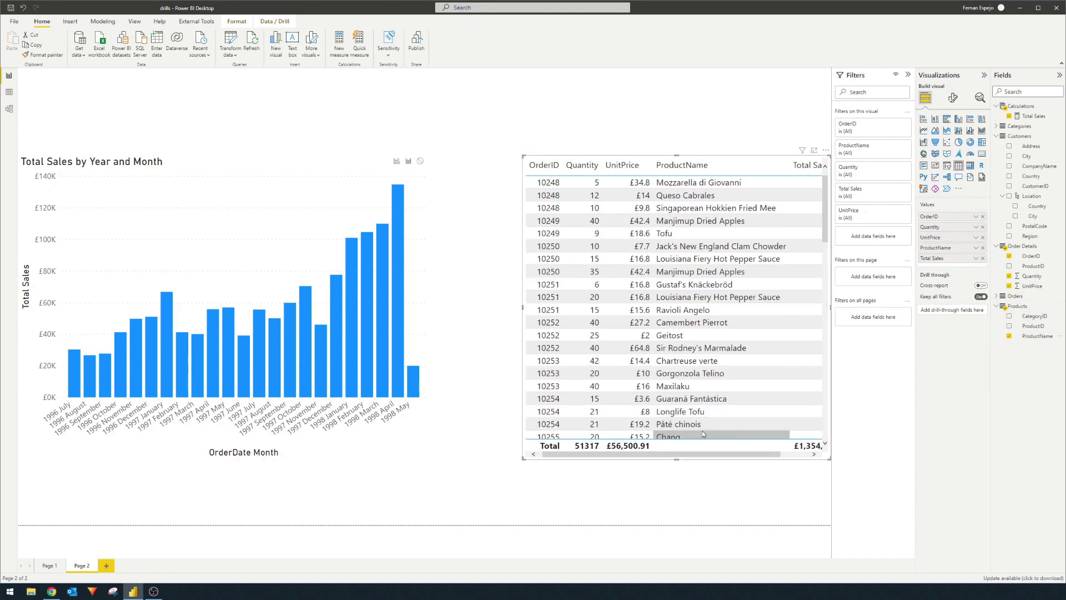
left_click_drag(523, 459, 476, 462)
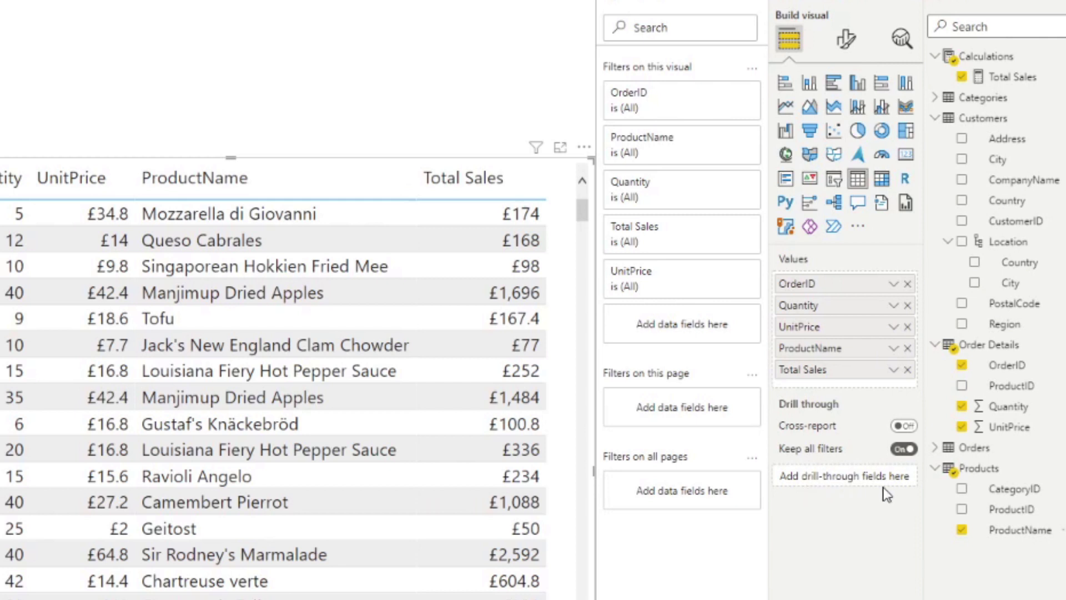
Step: Add Total Sales as Page 2's drill-through field, then deselect the table visual
left_click_drag(1005, 79, 840, 476)
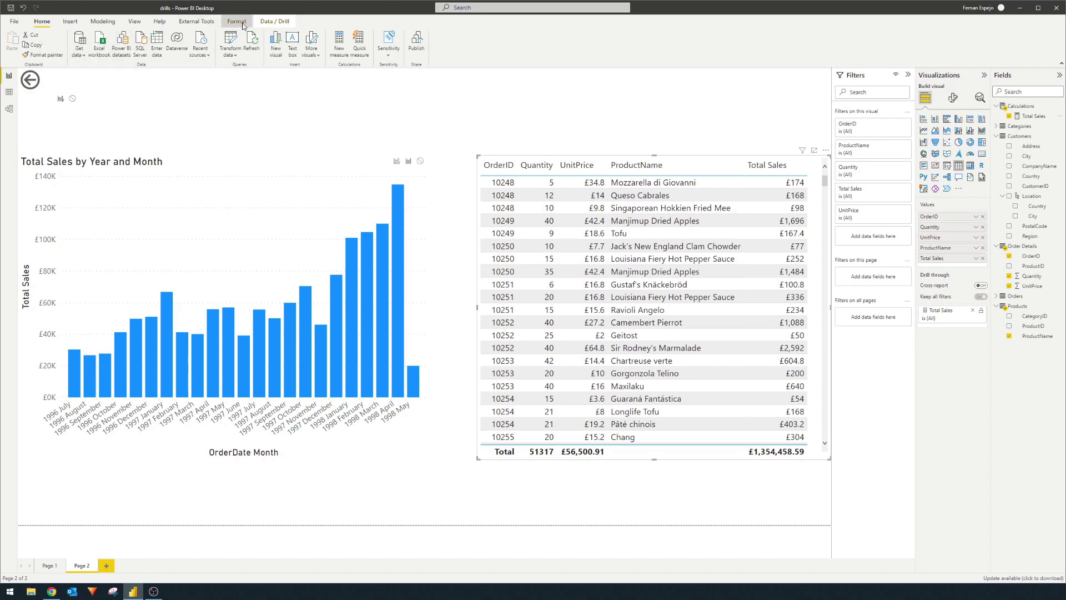
left_click(158, 96)
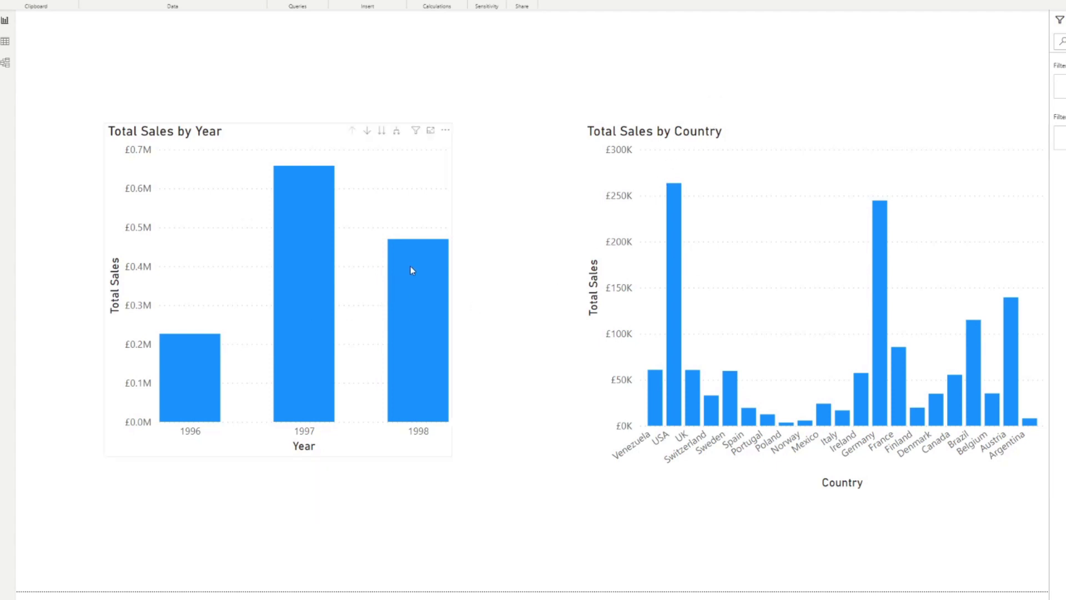
Step: Drill through from the 1998 bar to Page 2, filtering its monthly sales and order table to 1998
mouse_move(416, 266)
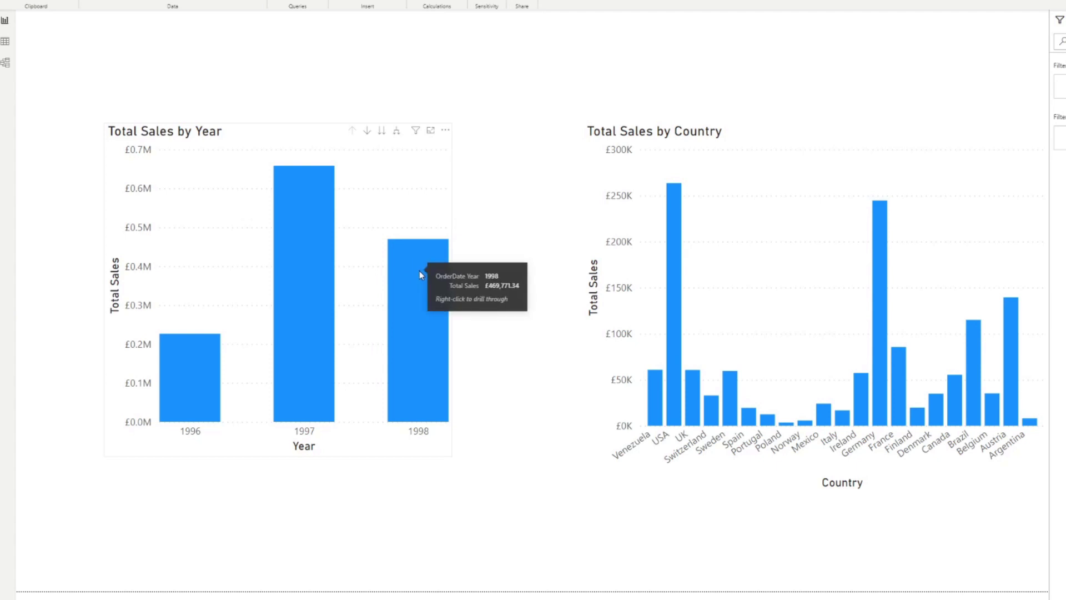
right_click(421, 272)
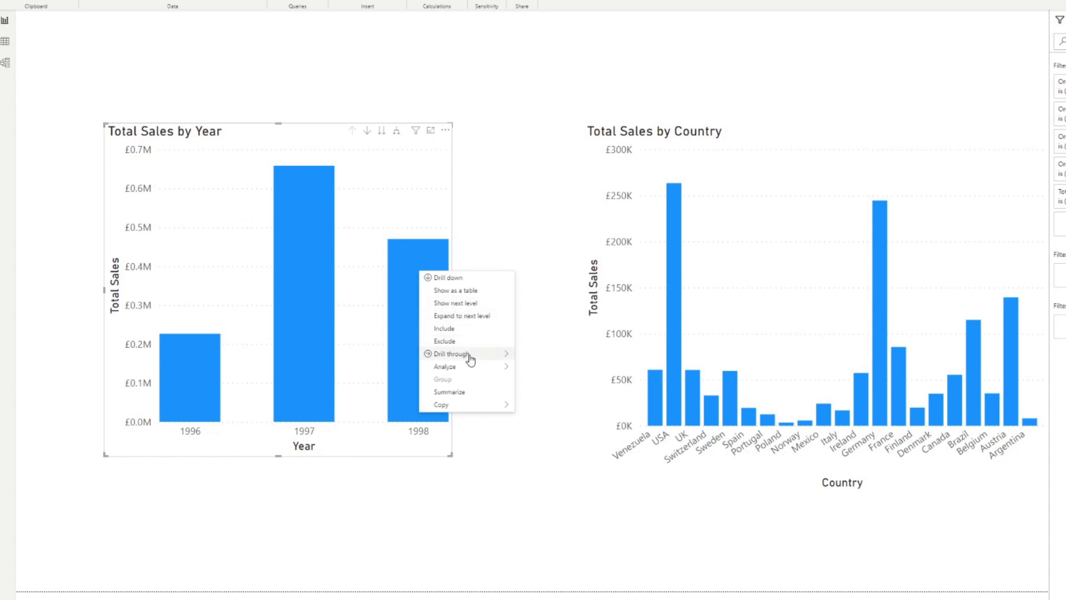
mouse_move(469, 359)
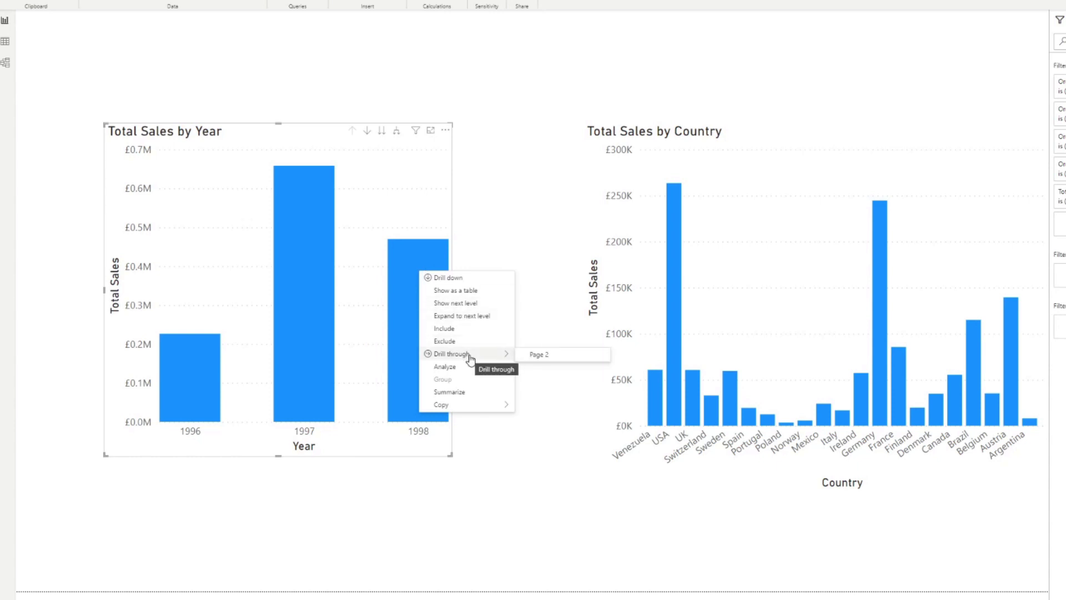
left_click(555, 360)
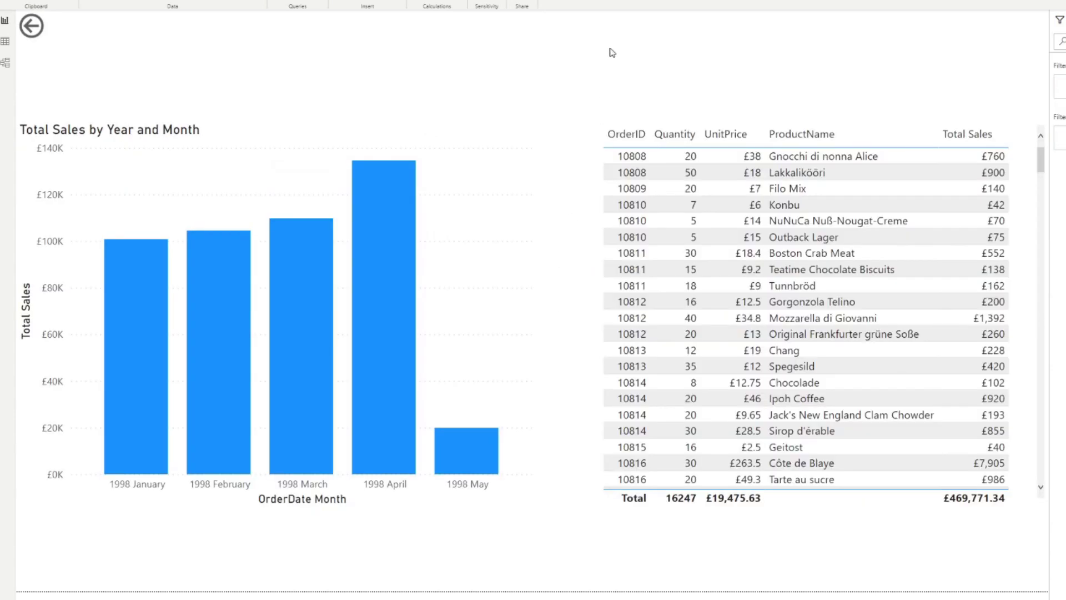